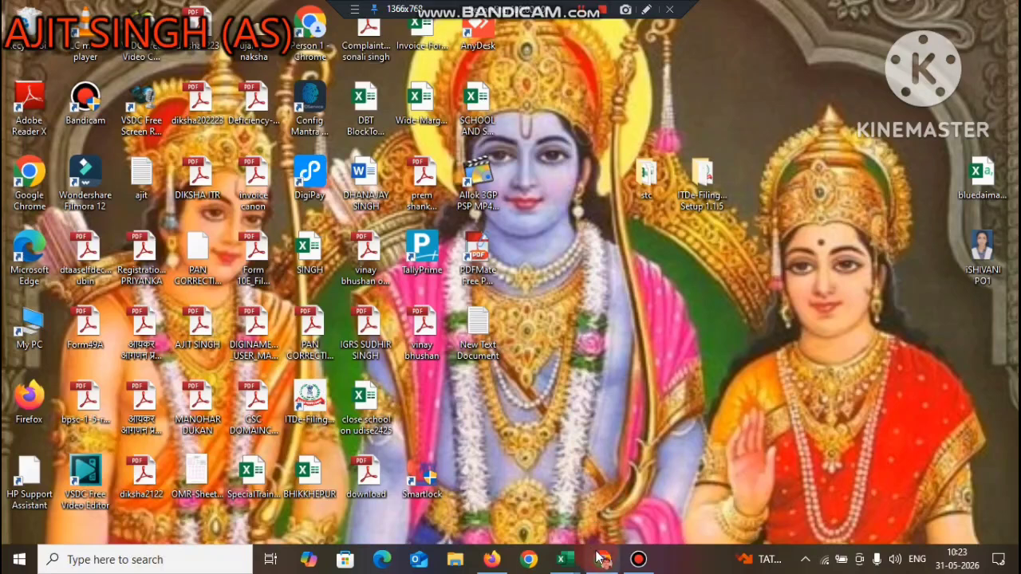
Step: Open the APAAR exception report workbook and review the Requested column down the list of schools
{"action": "mouse_move", "coordinate": [610, 561]}
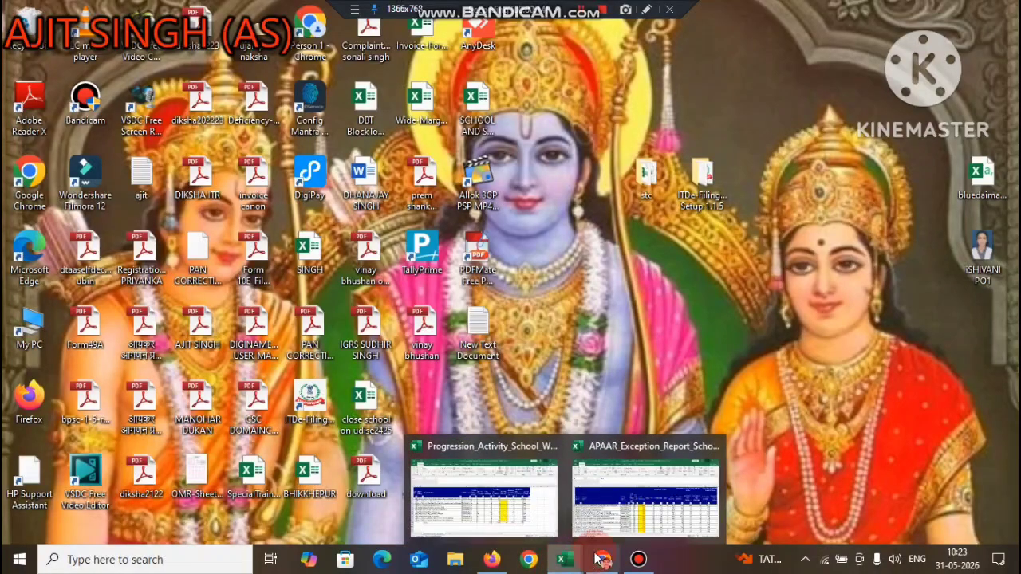
{"action": "left_click", "coordinate": [564, 559]}
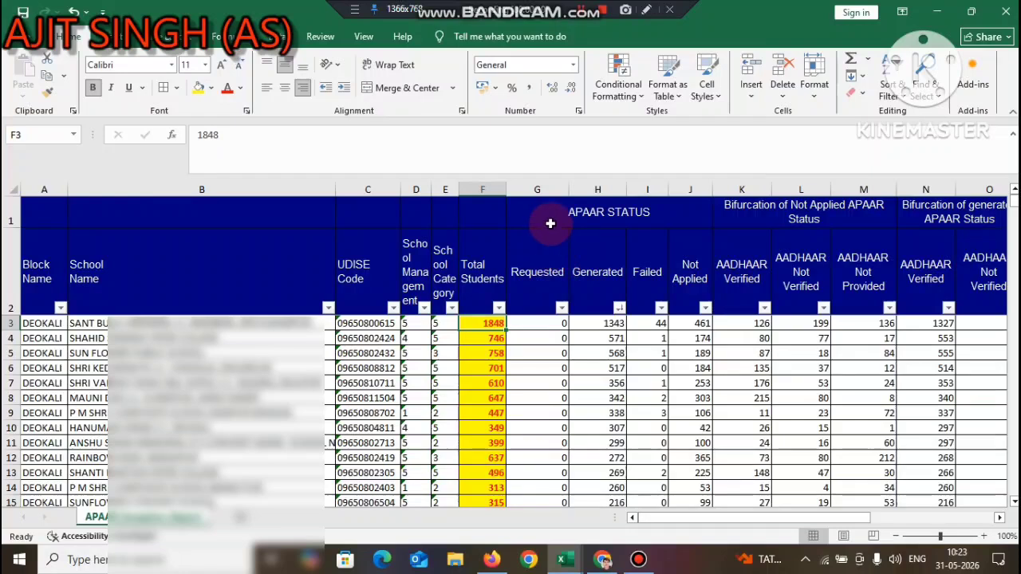
{"action": "left_click", "coordinate": [537, 189]}
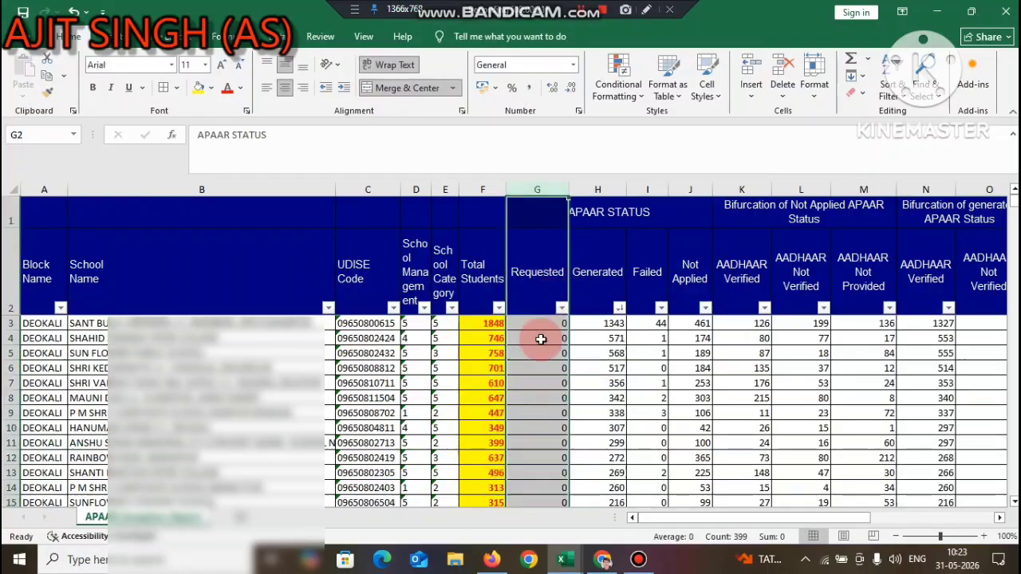
{"action": "scroll", "coordinate": [541, 339], "scroll_direction": "down", "scroll_amount": 18}
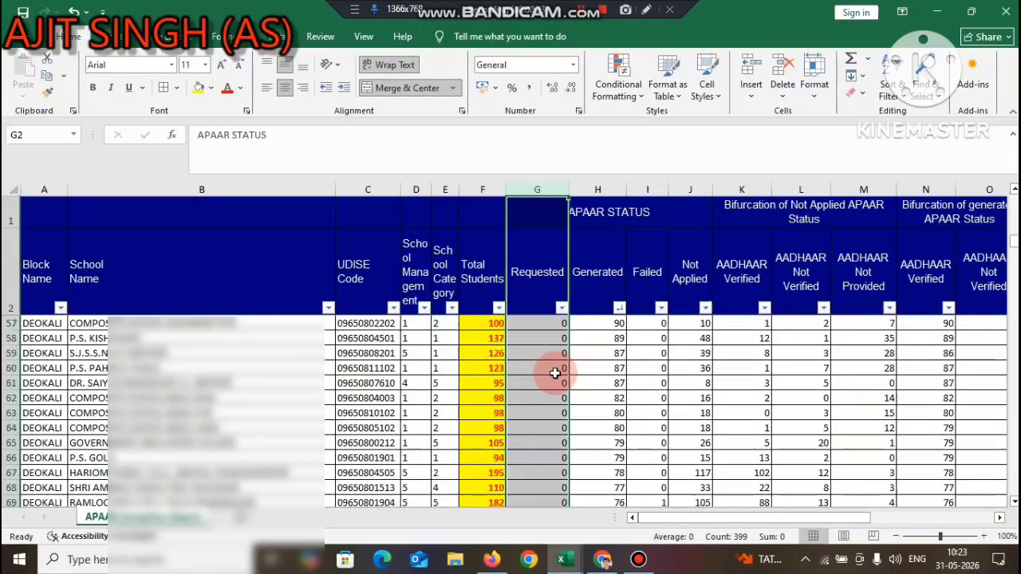
{"action": "scroll", "coordinate": [554, 372], "scroll_direction": "down", "scroll_amount": 10}
{"action": "scroll", "coordinate": [555, 375], "scroll_direction": "up", "scroll_amount": 10}
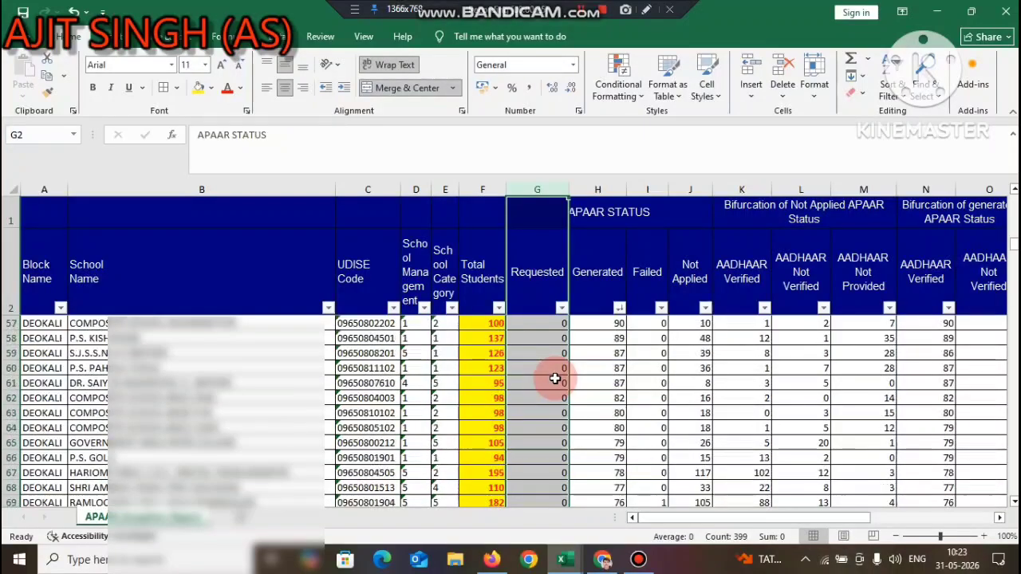
{"action": "scroll", "coordinate": [554, 379], "scroll_direction": "up", "scroll_amount": 18}
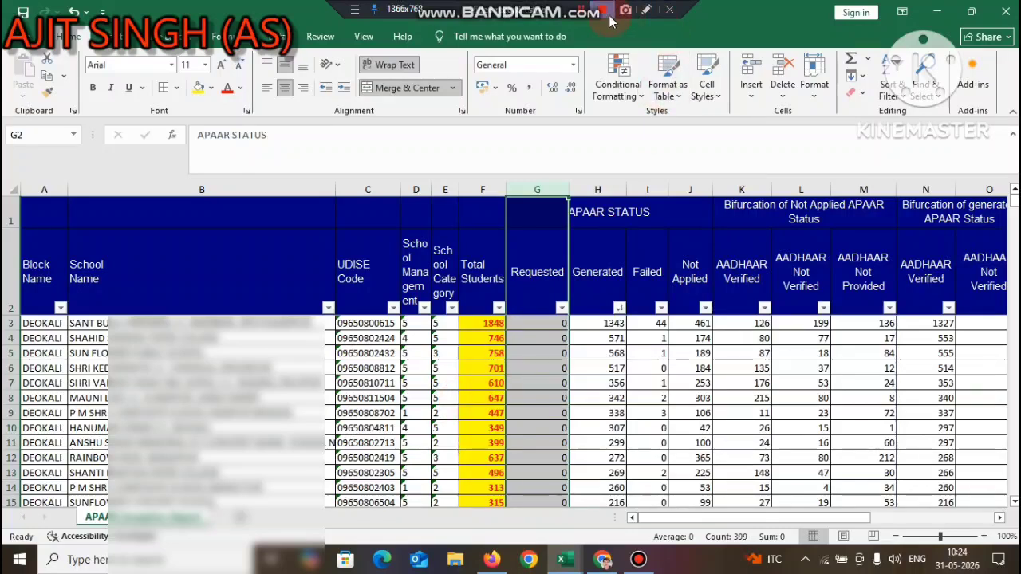
Step: Outline the first school's Total Students, Requested, Generated, Failed and Not Applied values with red rectangles using the recorder's drawing tools
{"action": "left_click", "coordinate": [642, 14]}
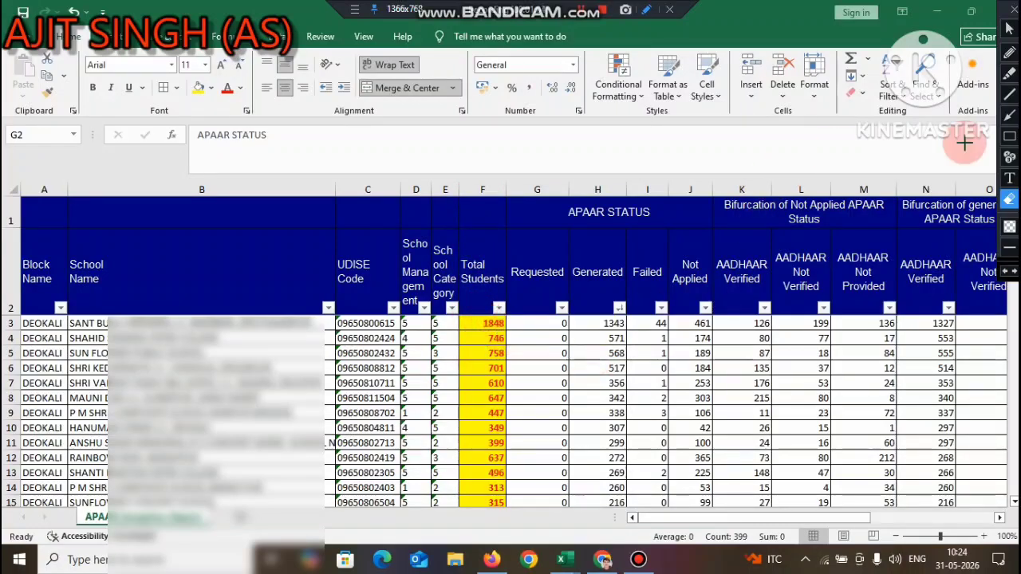
{"action": "left_click", "coordinate": [1009, 136]}
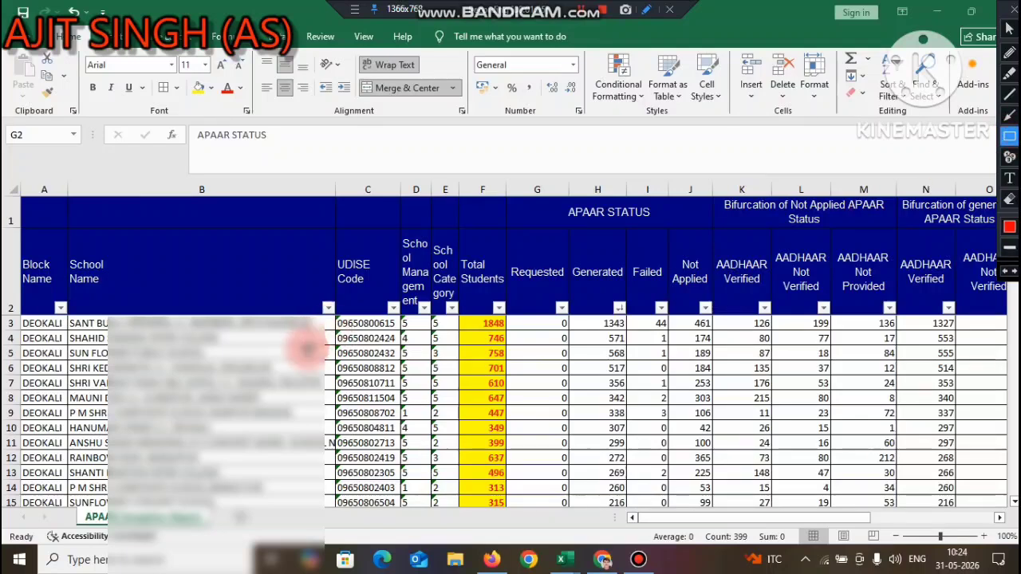
{"action": "mouse_move", "coordinate": [471, 313]}
{"action": "left_mouse_down"}
{"action": "mouse_move", "coordinate": [511, 335]}
{"action": "mouse_move", "coordinate": [572, 335]}
{"action": "left_mouse_up"}
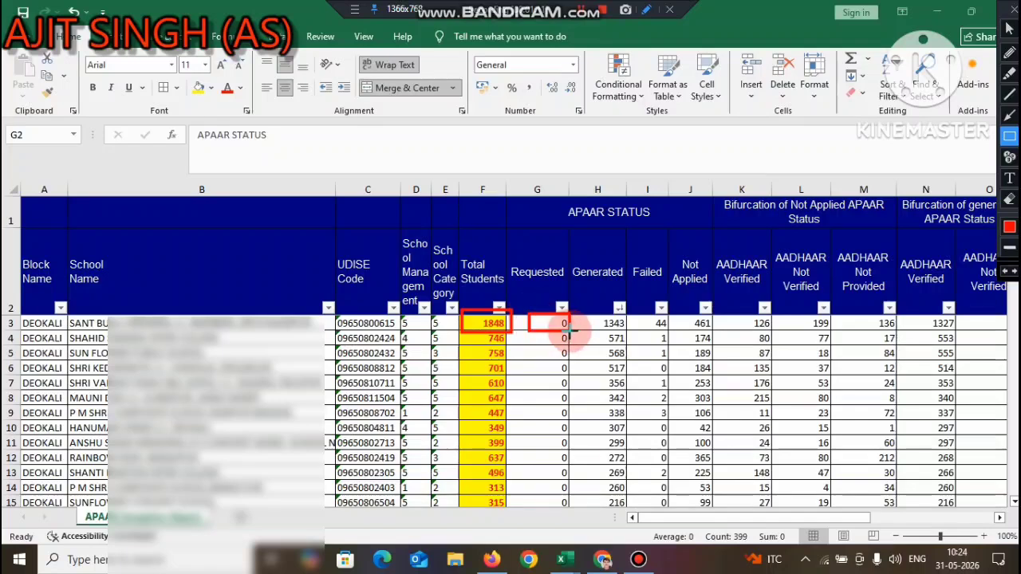
{"action": "left_click_drag", "start_coordinate": [587, 306], "coordinate": [627, 337]}
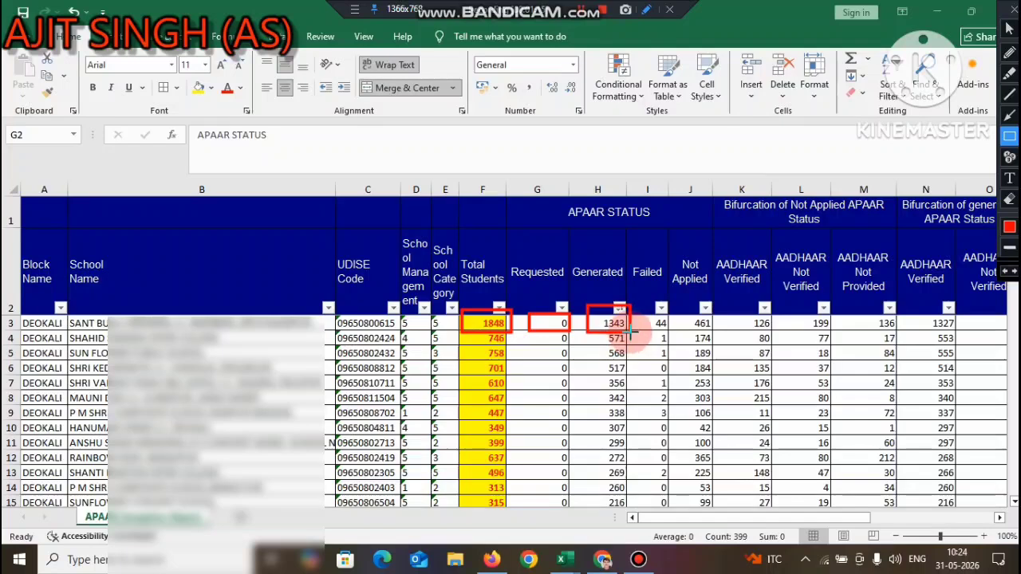
{"action": "left_click_drag", "start_coordinate": [644, 307], "coordinate": [670, 338]}
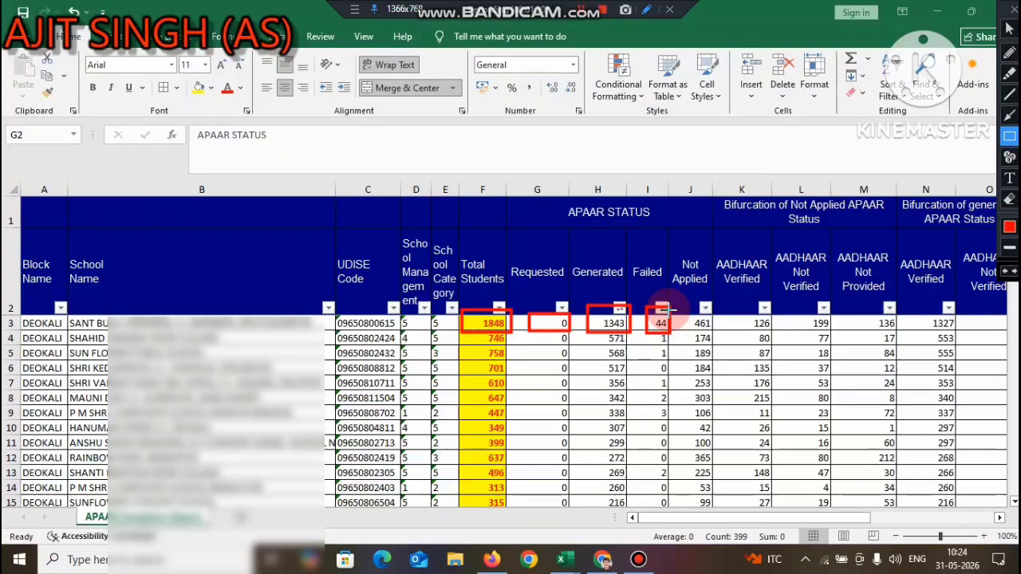
{"action": "left_click_drag", "start_coordinate": [686, 311], "coordinate": [724, 336]}
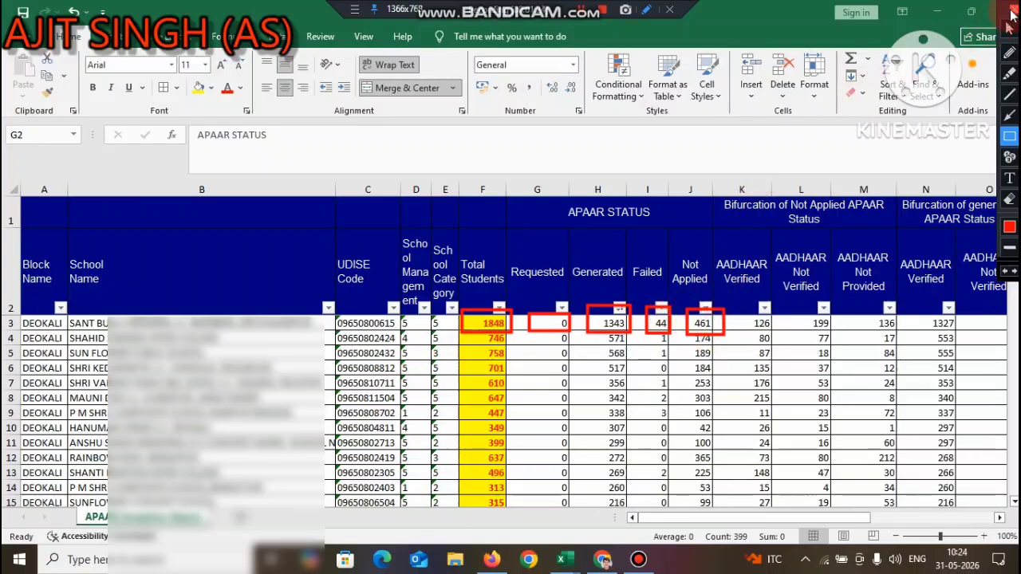
Step: Erase all the red rectangles around the first school's values and leave drawing mode
{"action": "left_click", "coordinate": [1009, 199]}
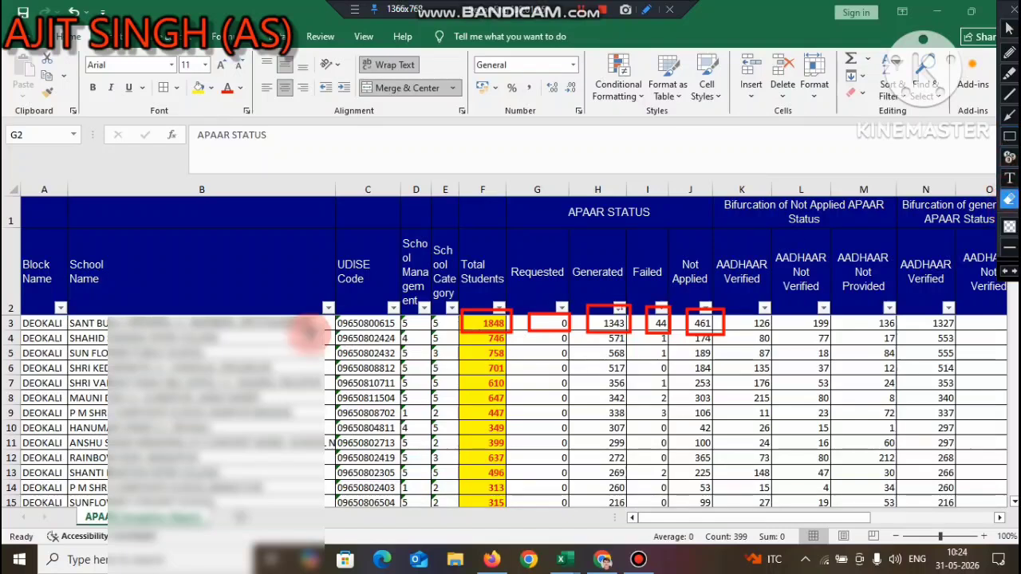
{"action": "left_click_drag", "start_coordinate": [437, 301], "coordinate": [737, 354]}
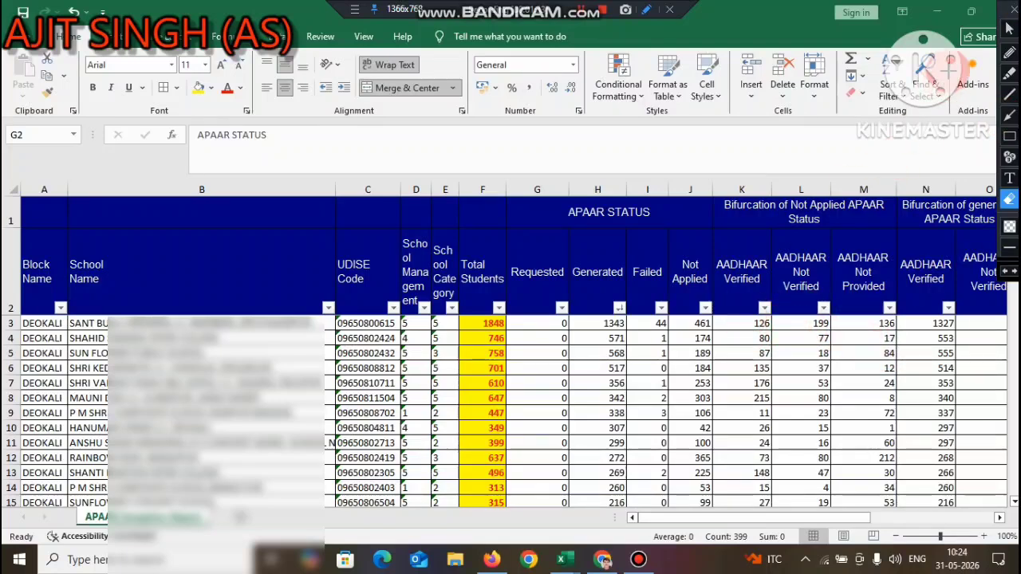
{"action": "left_click", "coordinate": [1009, 28]}
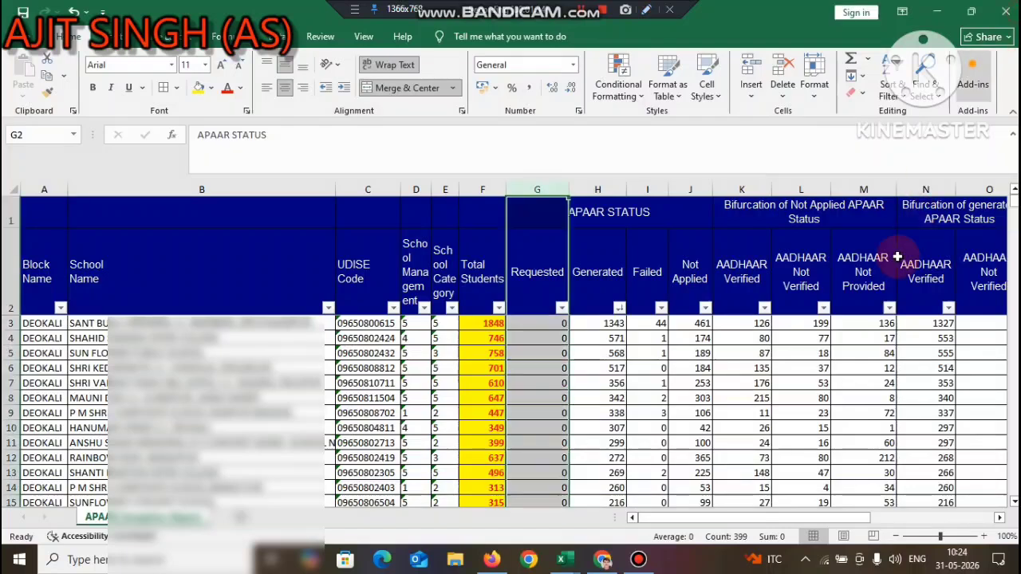
Step: Outline the first school's three Not Applied bifurcation values and its Not Applied total in red, and close the drawing mode
{"action": "left_click", "coordinate": [742, 323]}
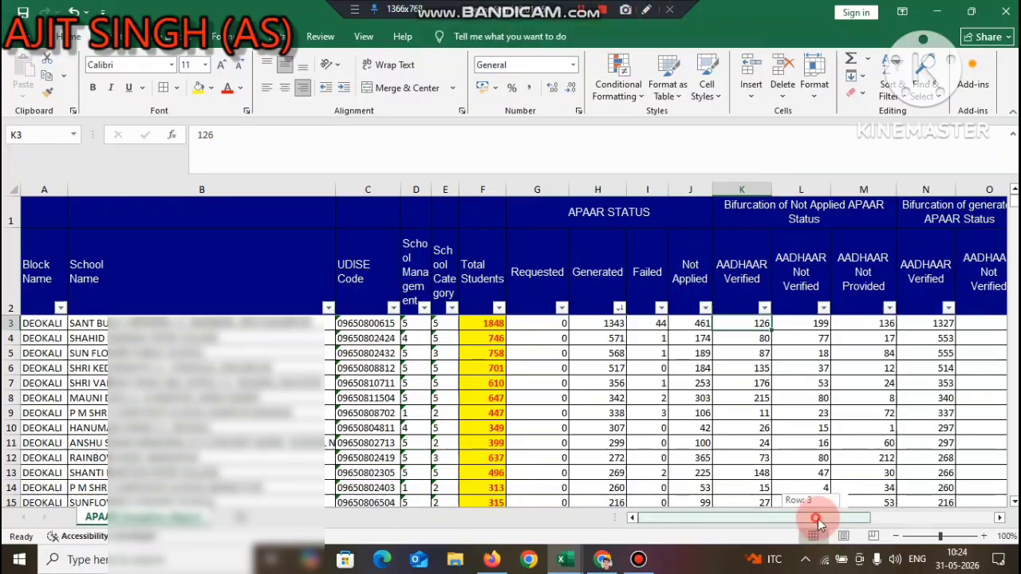
{"action": "scroll", "coordinate": [832, 520], "scroll_direction": "right", "scroll_amount": 3}
{"action": "scroll", "coordinate": [832, 520], "scroll_direction": "left", "scroll_amount": 2}
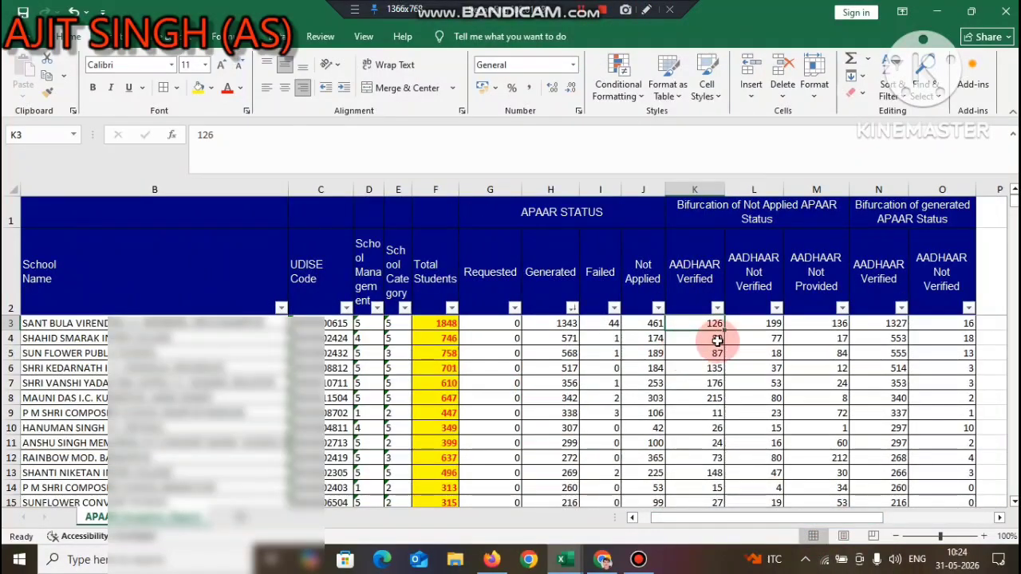
{"action": "left_click", "coordinate": [646, 9]}
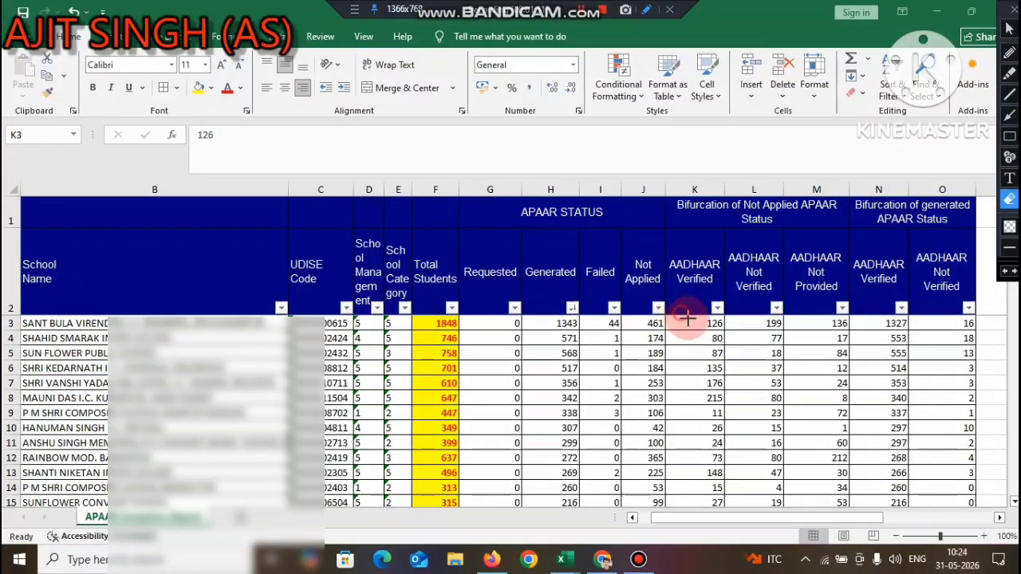
{"action": "left_click", "coordinate": [1007, 146]}
{"action": "left_click_drag", "start_coordinate": [694, 311], "coordinate": [727, 332]}
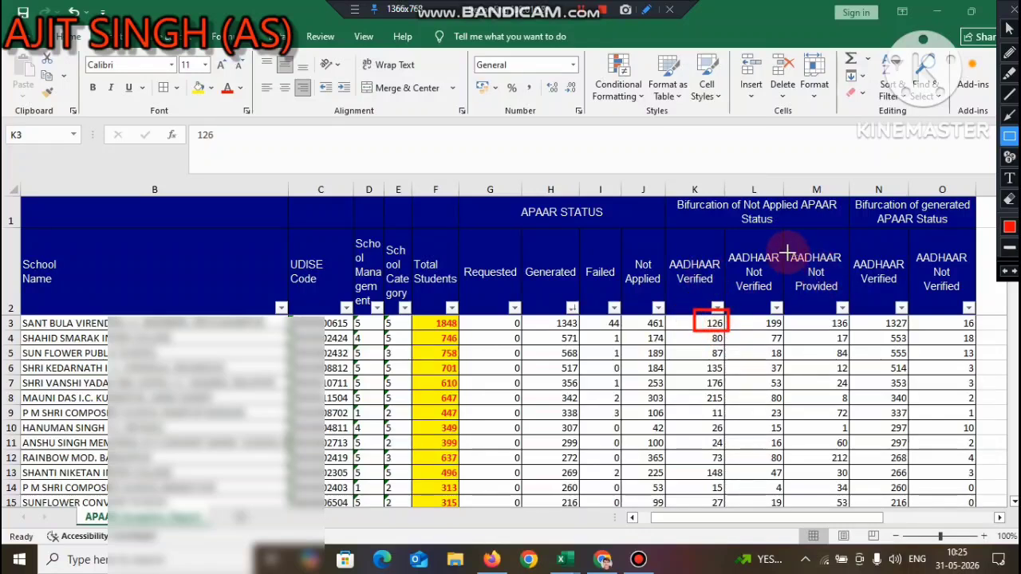
{"action": "left_click_drag", "start_coordinate": [751, 312], "coordinate": [788, 334]}
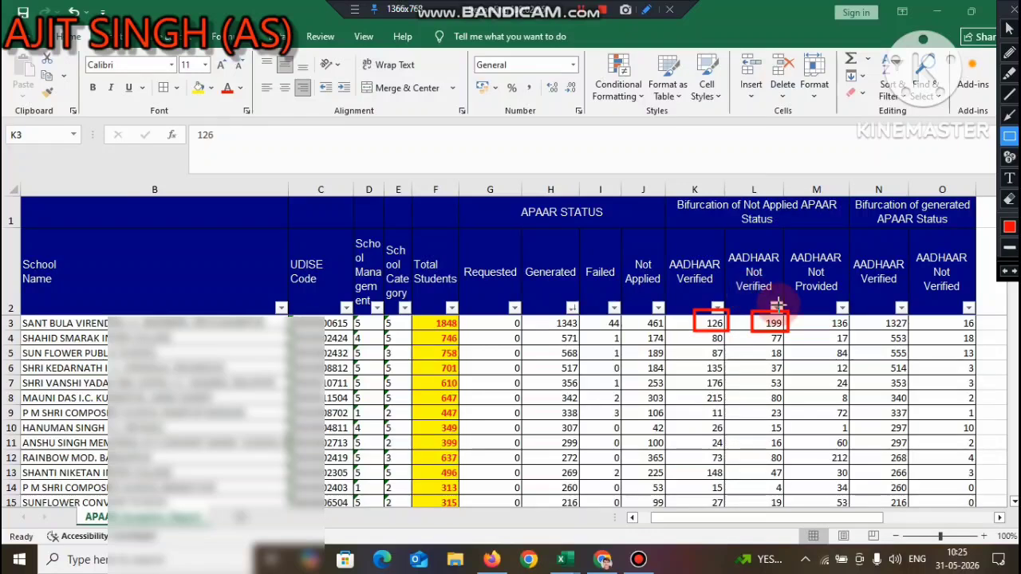
{"action": "left_click_drag", "start_coordinate": [811, 317], "coordinate": [851, 332]}
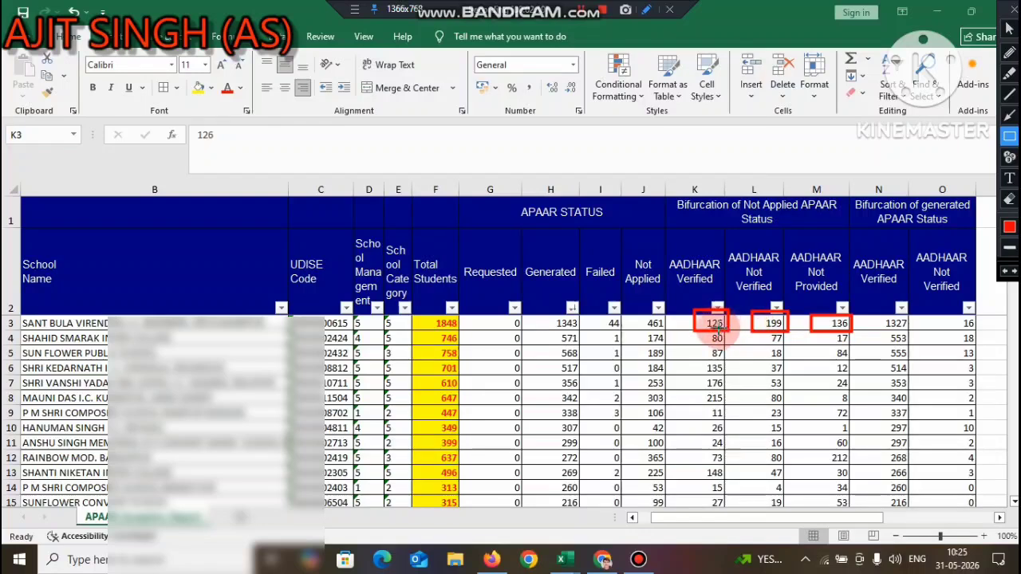
{"action": "left_click_drag", "start_coordinate": [676, 313], "coordinate": [857, 332]}
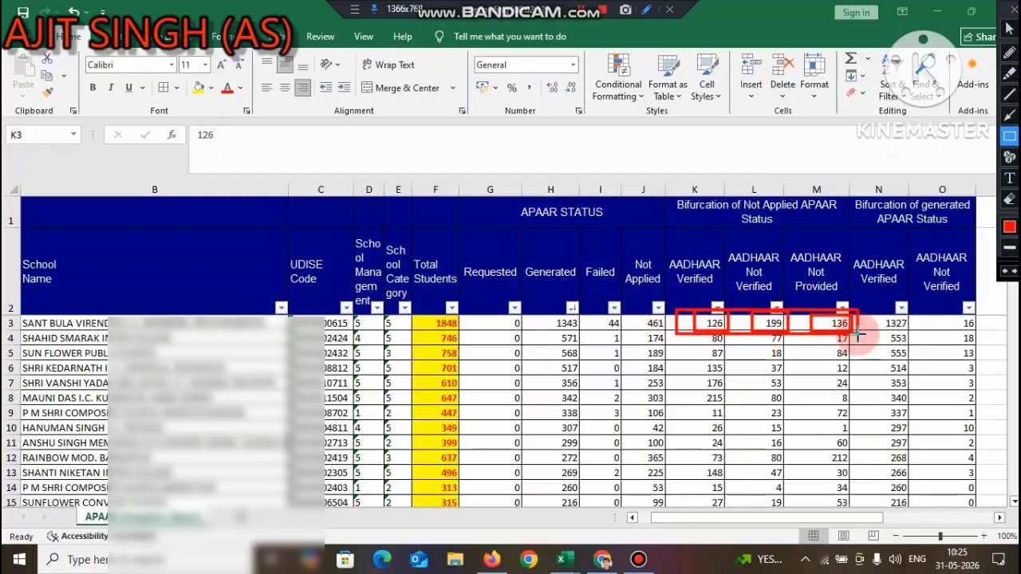
{"action": "left_click_drag", "start_coordinate": [644, 319], "coordinate": [674, 333]}
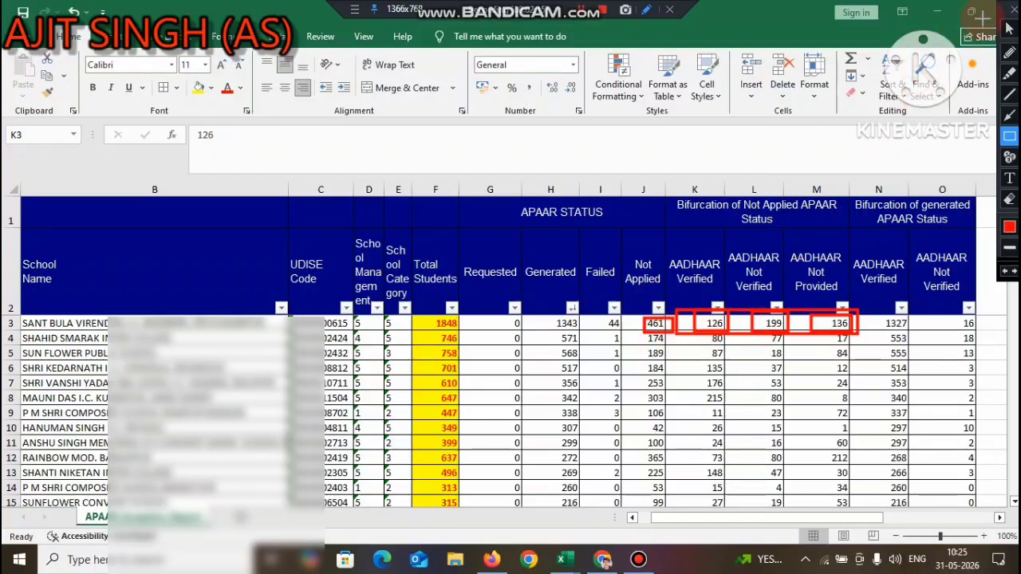
{"action": "left_click", "coordinate": [1009, 28]}
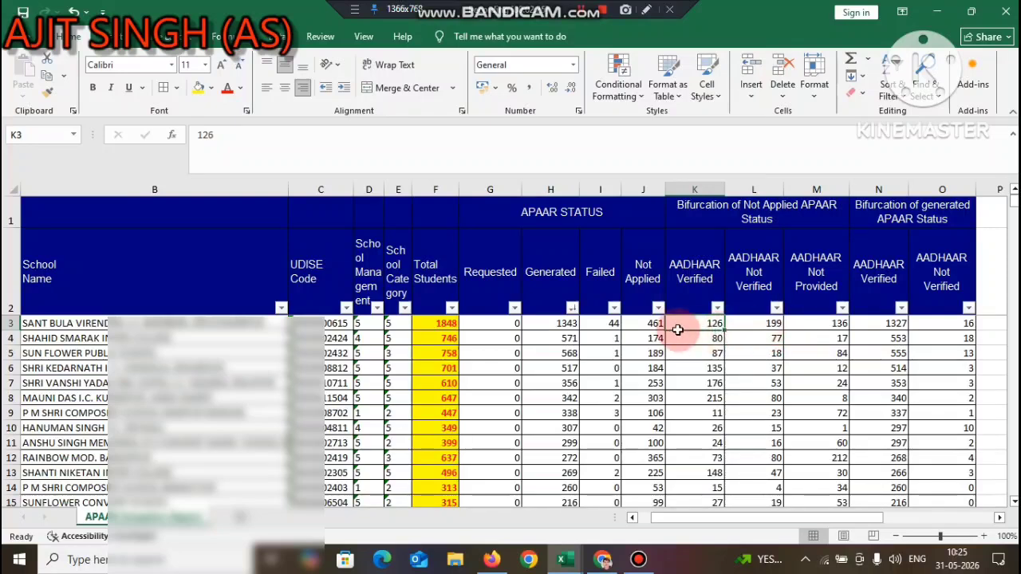
Step: Select the first school's AADHAAR Verified and Not Verified counts under Not Applied, and sort the sheet by Generated from smallest to largest
{"action": "left_click_drag", "start_coordinate": [708, 323], "coordinate": [747, 322]}
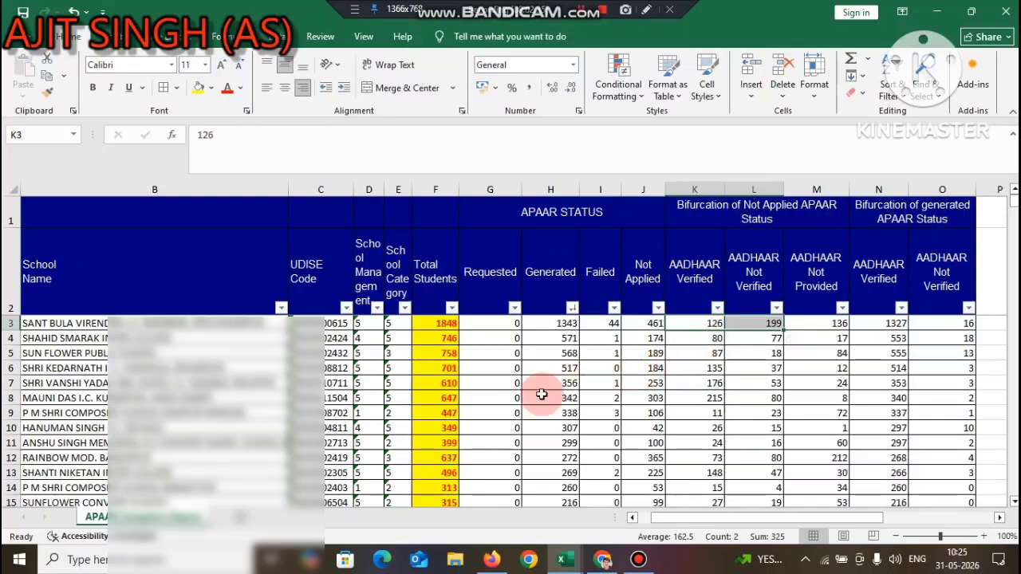
{"action": "scroll", "coordinate": [470, 423], "scroll_direction": "down", "scroll_amount": 2}
{"action": "scroll", "coordinate": [479, 399], "scroll_direction": "up", "scroll_amount": 2}
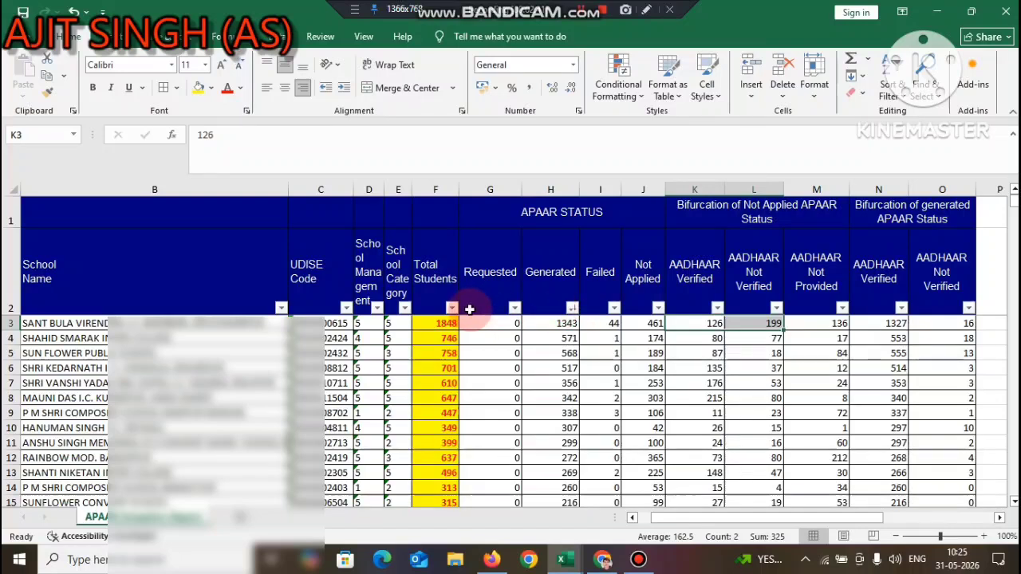
{"action": "left_click", "coordinate": [571, 308]}
{"action": "left_click", "coordinate": [460, 236]}
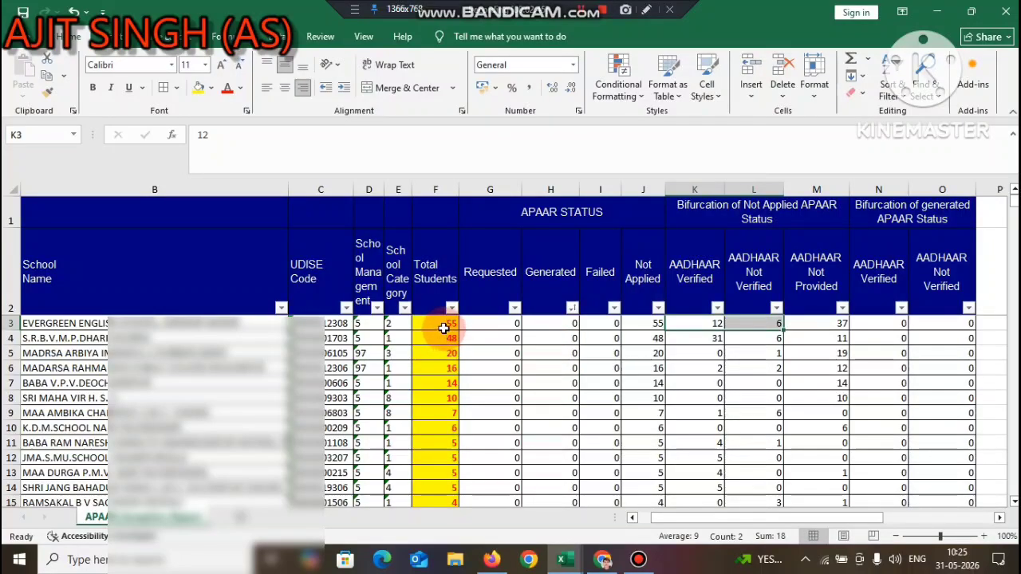
Step: Examine the first school in the sorted list, checking its Total Students, Generated and not-applied AADHAAR Verified values
{"action": "left_click", "coordinate": [443, 325]}
{"action": "left_click", "coordinate": [548, 323]}
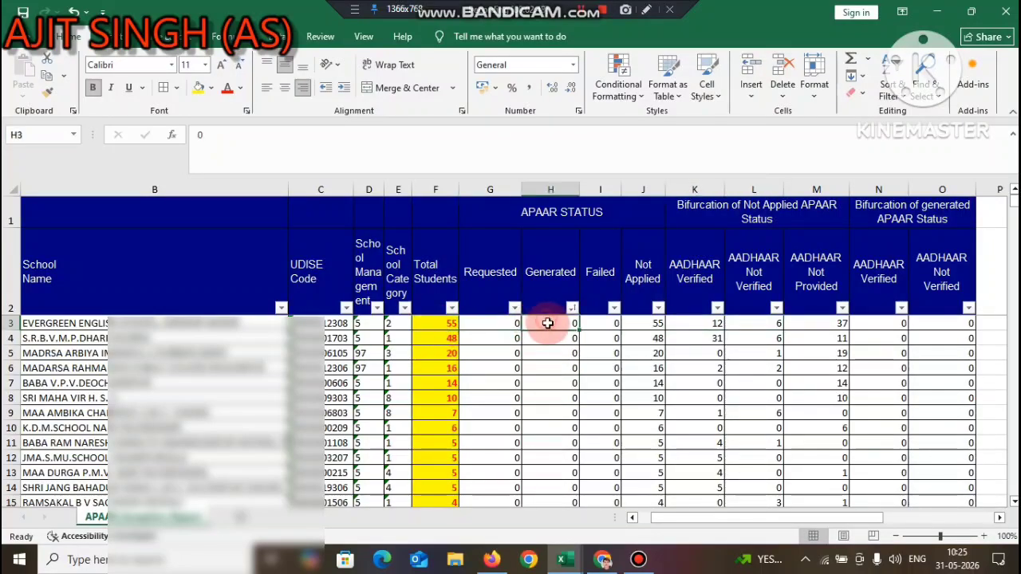
{"action": "left_click", "coordinate": [9, 323]}
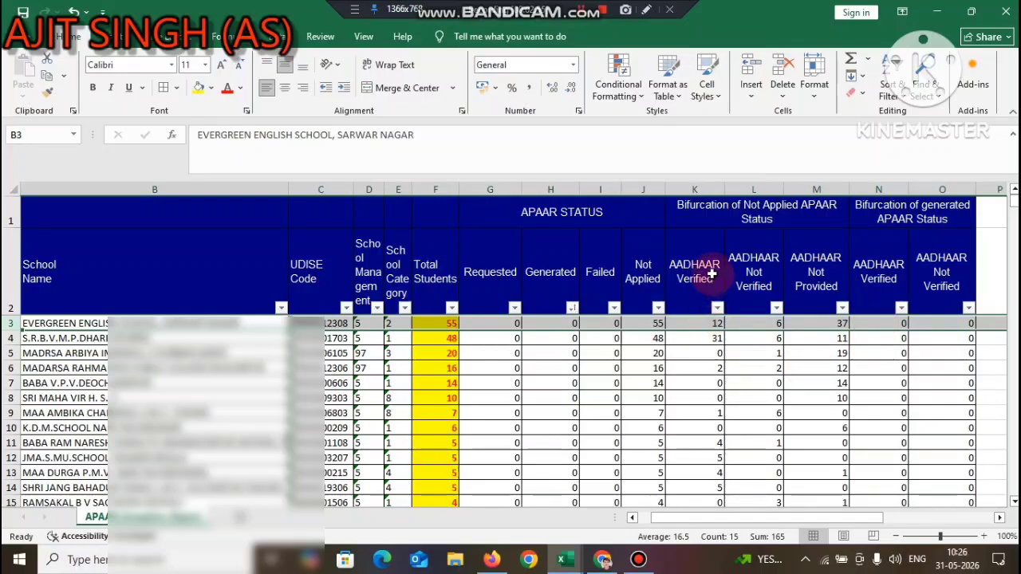
{"action": "left_click", "coordinate": [715, 323]}
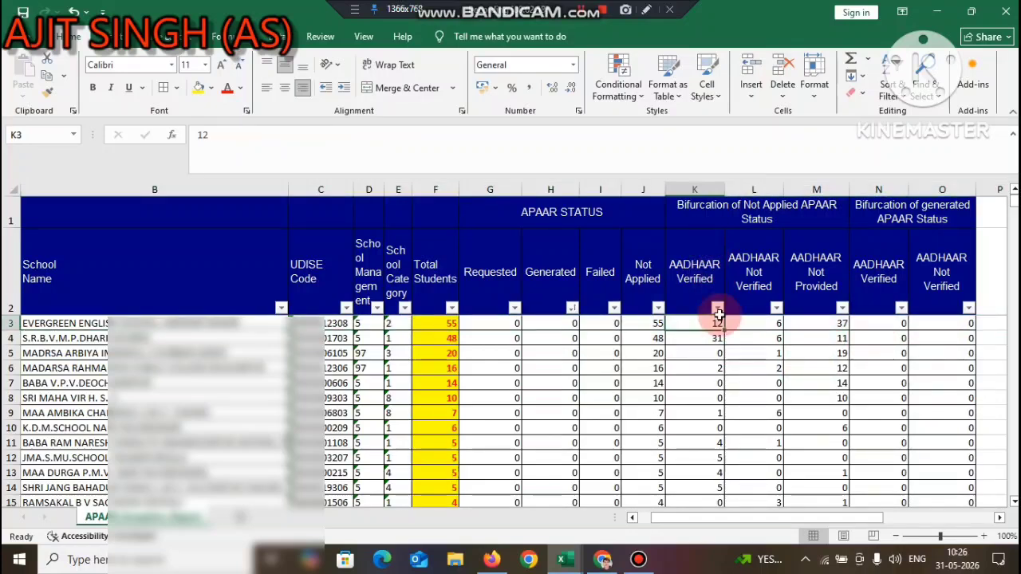
Step: Look through the sorted schools for low Generated counts and select the whole of row 134 to inspect its values
{"action": "scroll", "coordinate": [535, 432], "scroll_direction": "down", "scroll_amount": 7}
{"action": "scroll", "coordinate": [543, 432], "scroll_direction": "down", "scroll_amount": 20}
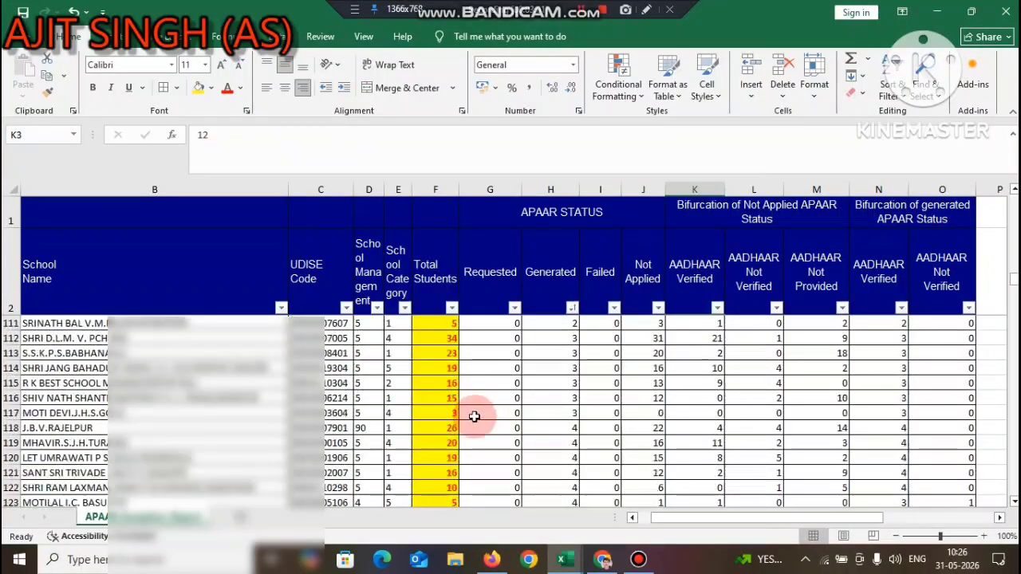
{"action": "scroll", "coordinate": [477, 442], "scroll_direction": "down", "scroll_amount": 3}
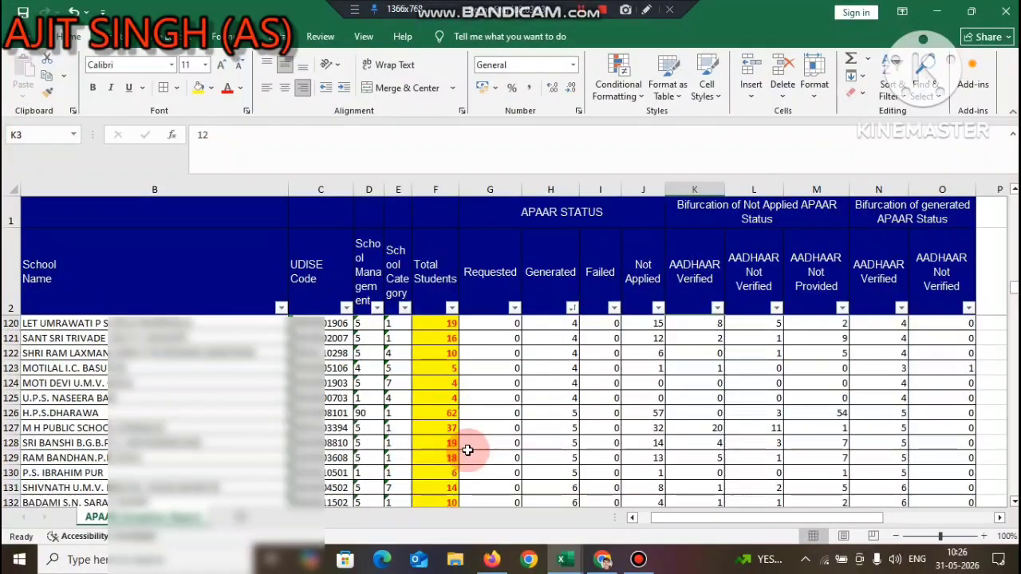
{"action": "scroll", "coordinate": [467, 450], "scroll_direction": "down", "scroll_amount": 2}
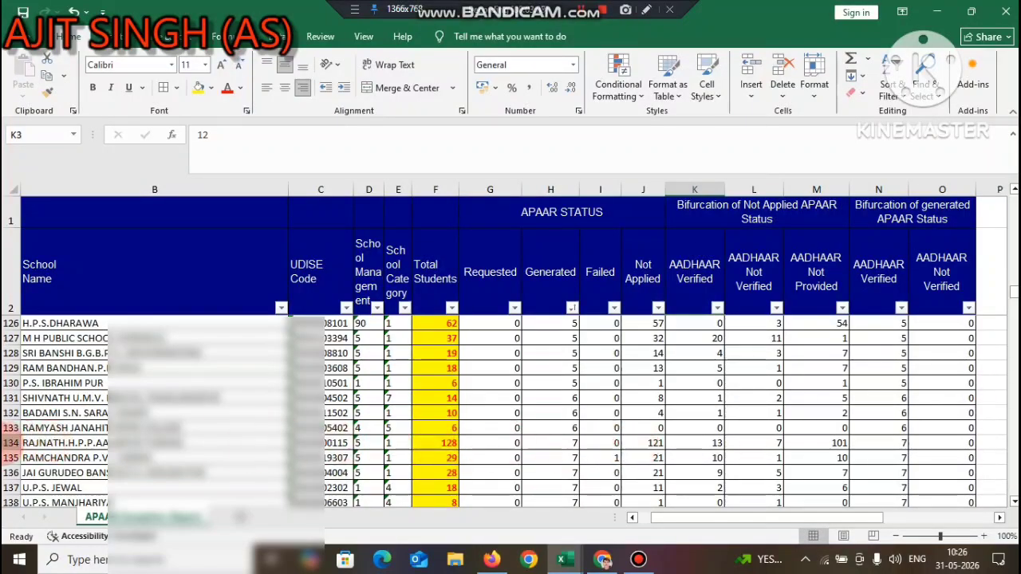
{"action": "left_click", "coordinate": [9, 443]}
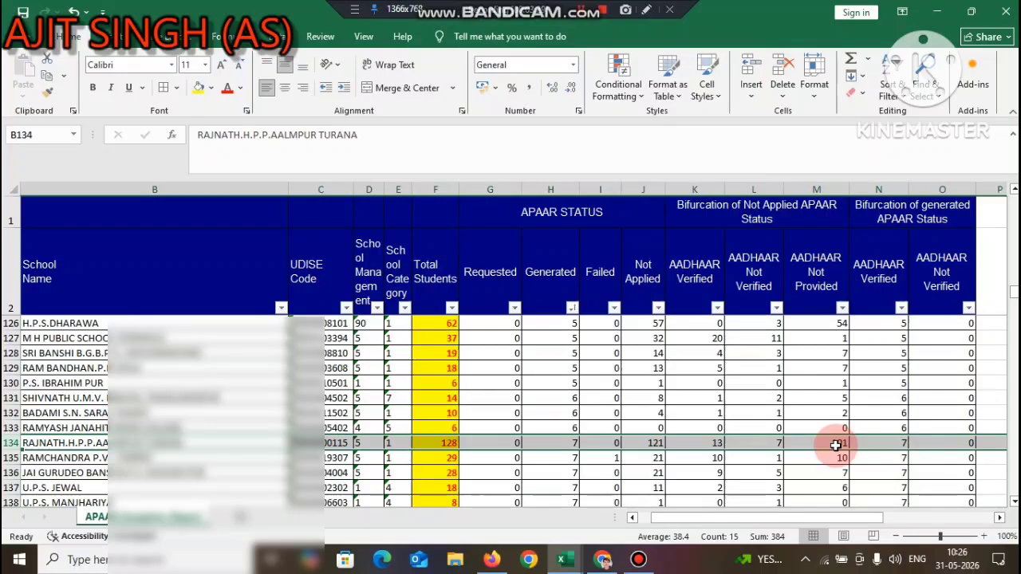
{"action": "scroll", "coordinate": [941, 359], "scroll_direction": "up", "scroll_amount": 10}
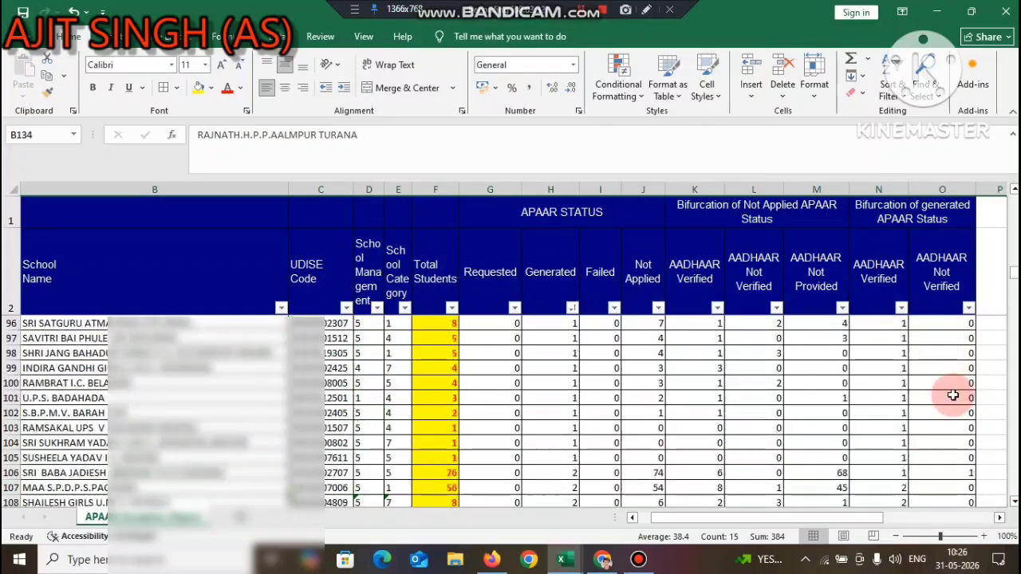
Step: Sort the school list by Total Students from largest to smallest
{"action": "scroll", "coordinate": [981, 334], "scroll_direction": "up", "scroll_amount": 1}
{"action": "left_click_drag", "start_coordinate": [1012, 272], "coordinate": [1009, 171]}
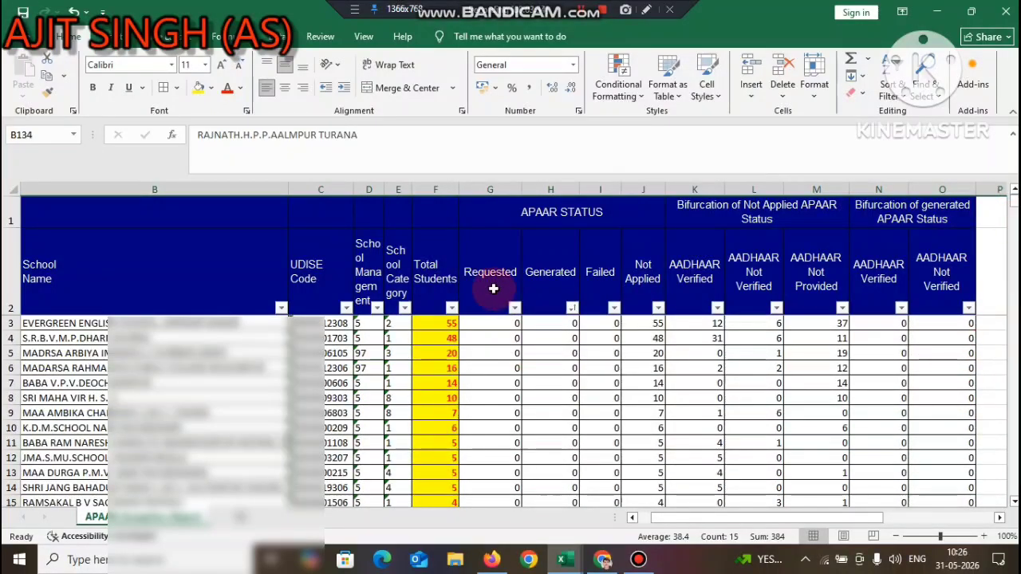
{"action": "left_click", "coordinate": [452, 308]}
{"action": "left_click", "coordinate": [359, 252]}
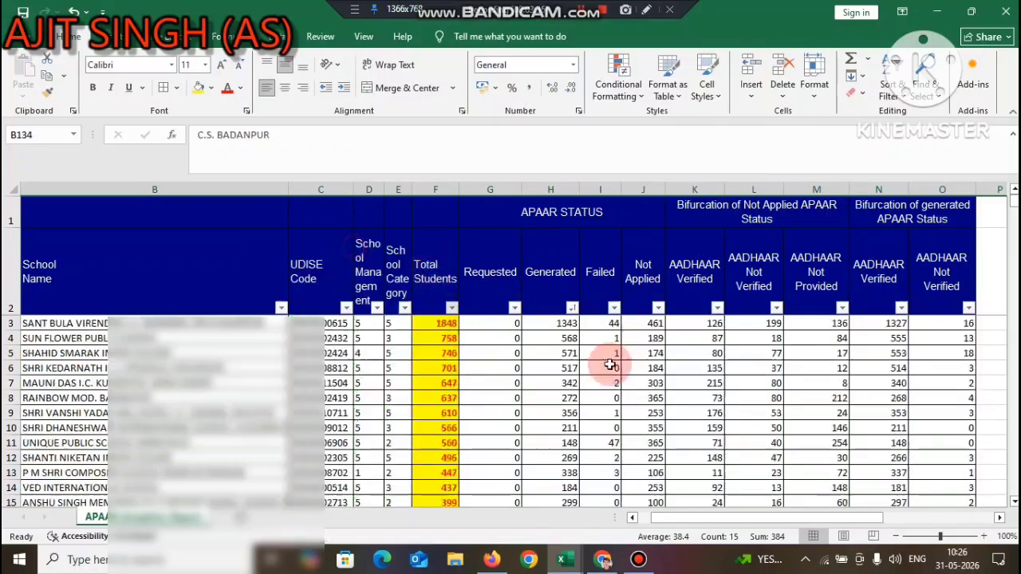
Step: Examine the first school's Generated count and its AADHAAR bifurcation, including the generated AADHAAR Not Verified counts for rows 3 to 14
{"action": "left_click", "coordinate": [894, 325]}
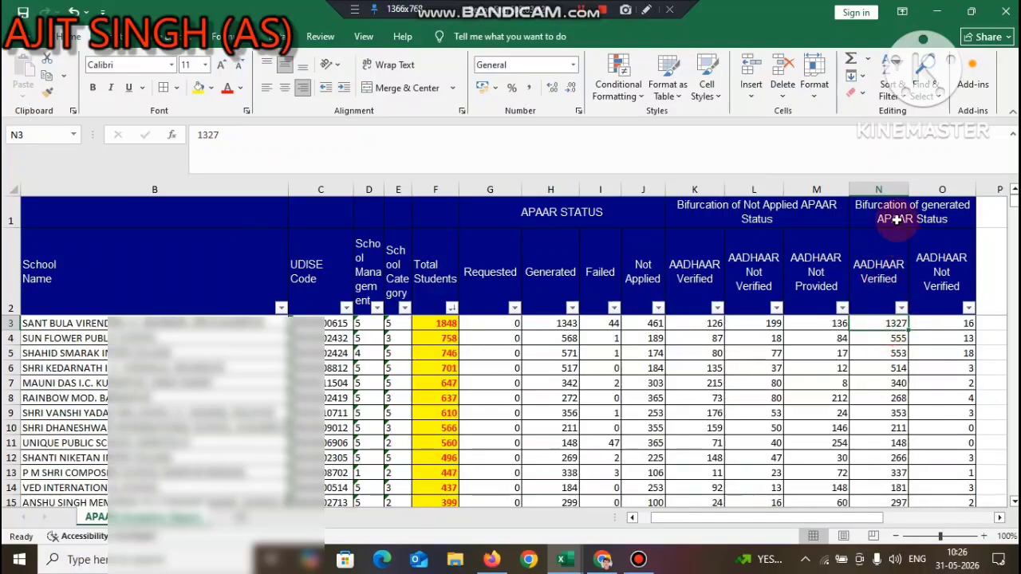
{"action": "left_click", "coordinate": [549, 326]}
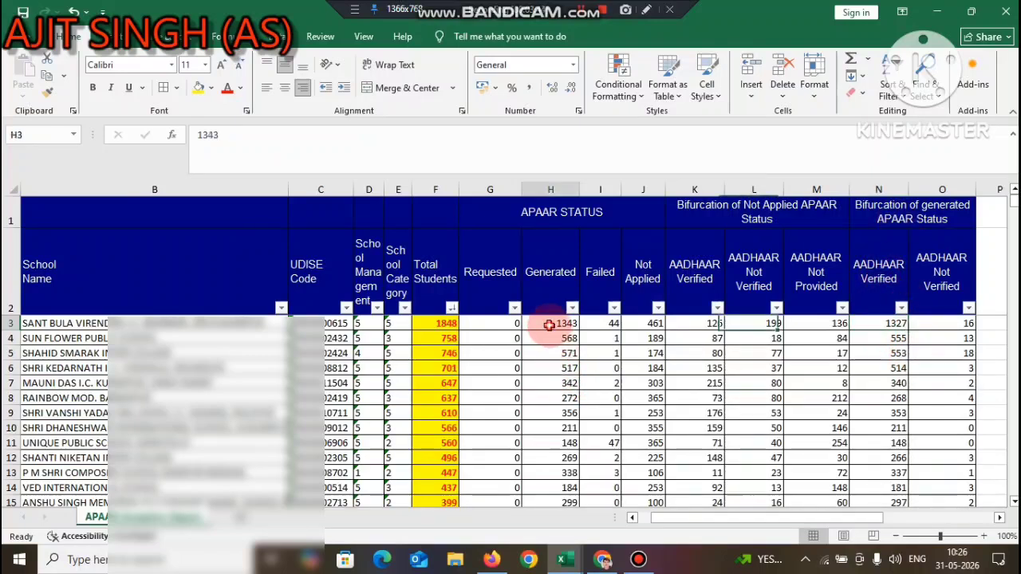
{"action": "left_click_drag", "start_coordinate": [891, 323], "coordinate": [931, 324]}
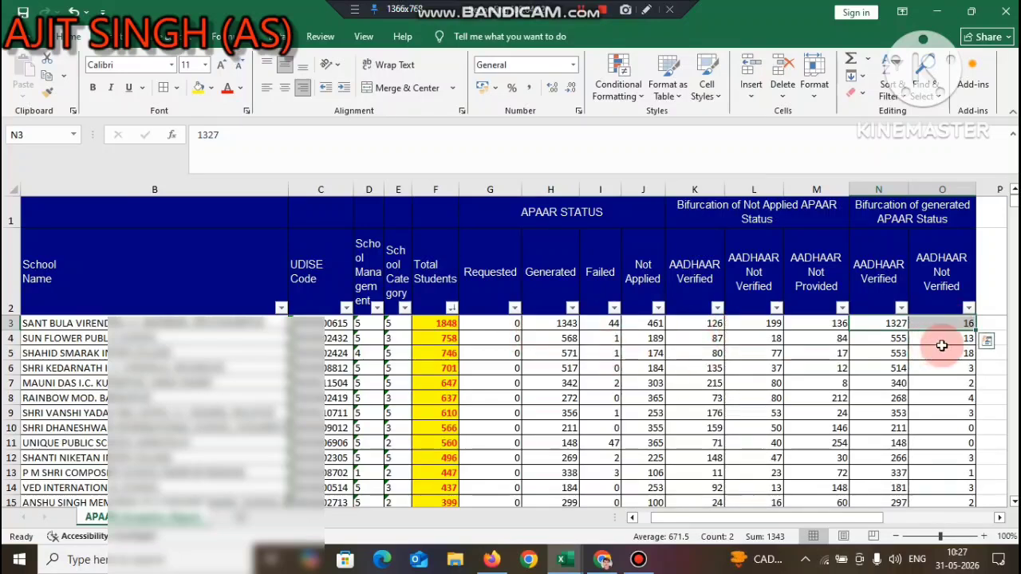
{"action": "left_click_drag", "start_coordinate": [949, 329], "coordinate": [946, 488]}
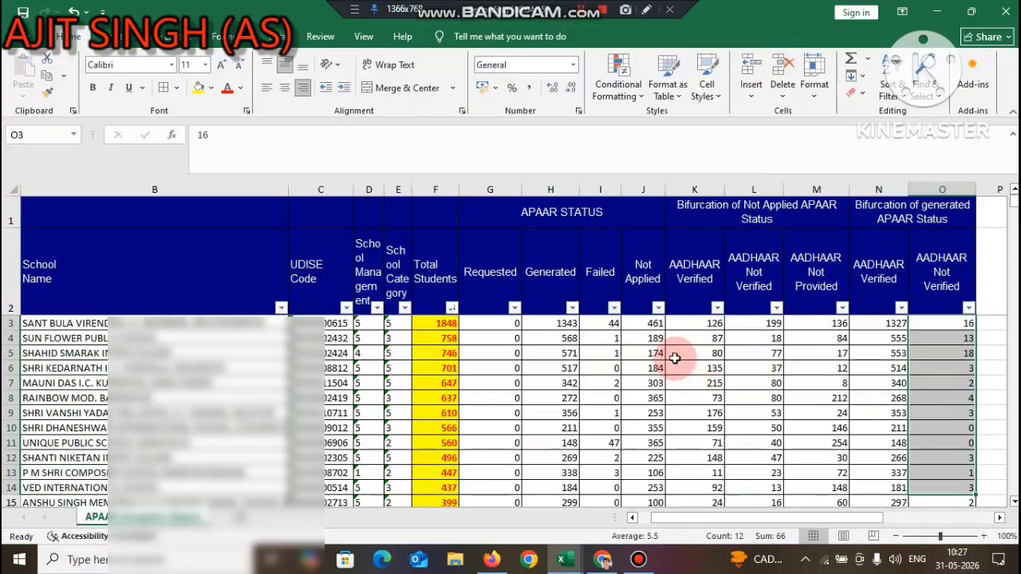
Step: Examine the AADHAAR Verified, Not Verified and Not Provided columns under the Not Applied bifurcation by selecting them in turn
{"action": "left_click", "coordinate": [713, 190]}
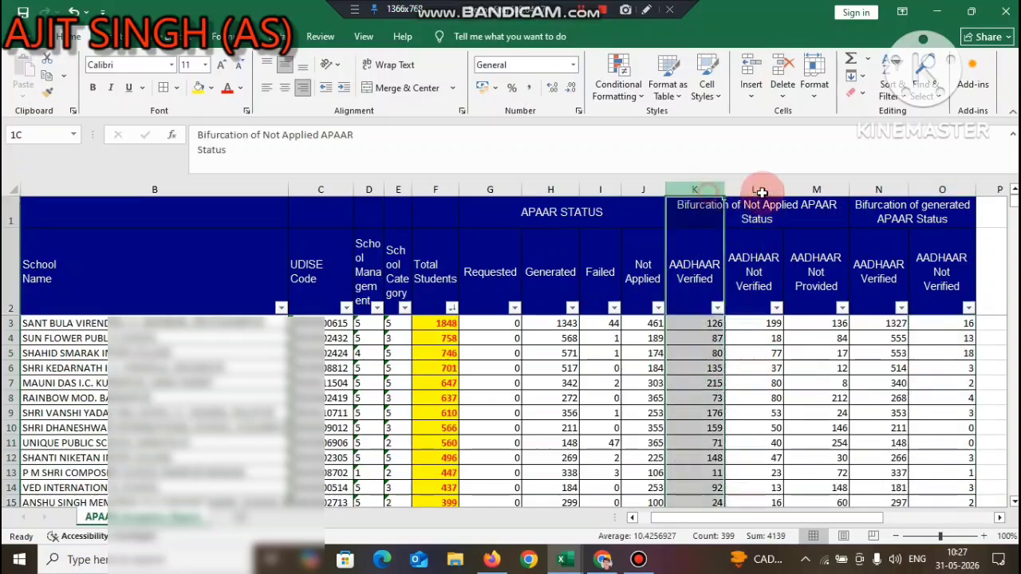
{"action": "left_click_drag", "start_coordinate": [761, 192], "coordinate": [807, 201]}
{"action": "left_click", "coordinate": [802, 338]}
{"action": "left_click_drag", "start_coordinate": [709, 323], "coordinate": [722, 473]}
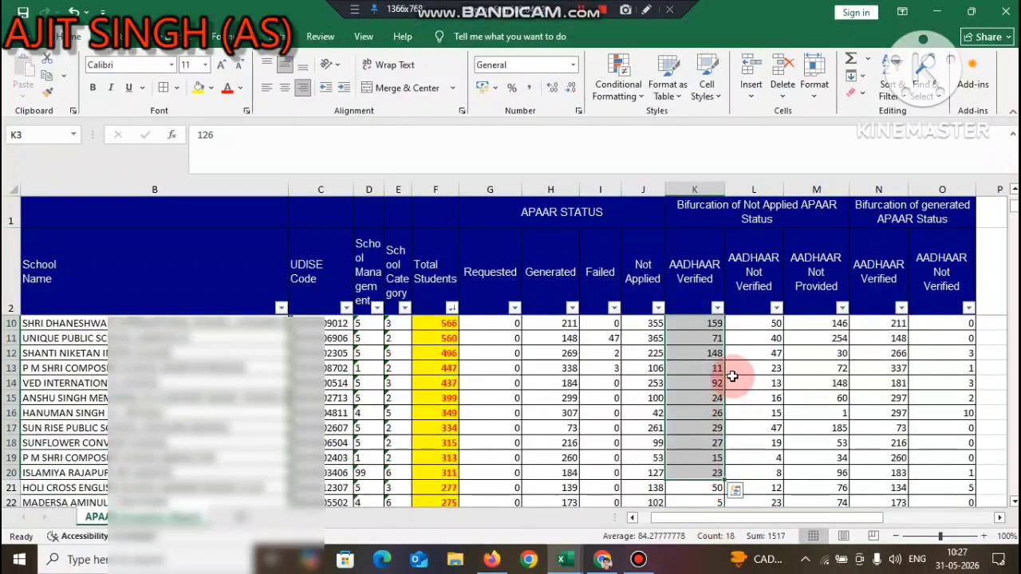
{"action": "left_click", "coordinate": [717, 308]}
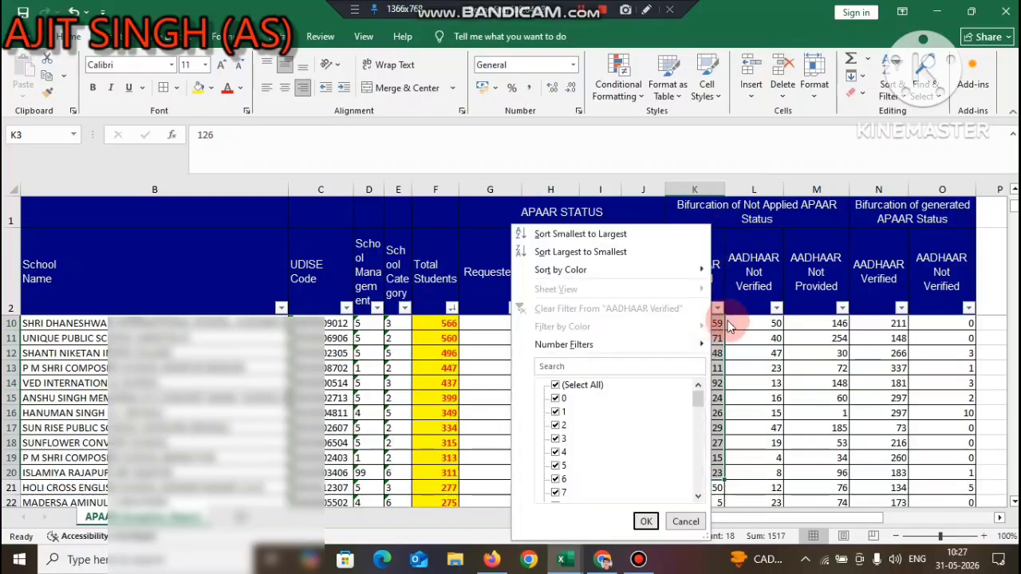
{"action": "left_click", "coordinate": [717, 308]}
{"action": "left_click", "coordinate": [683, 189]}
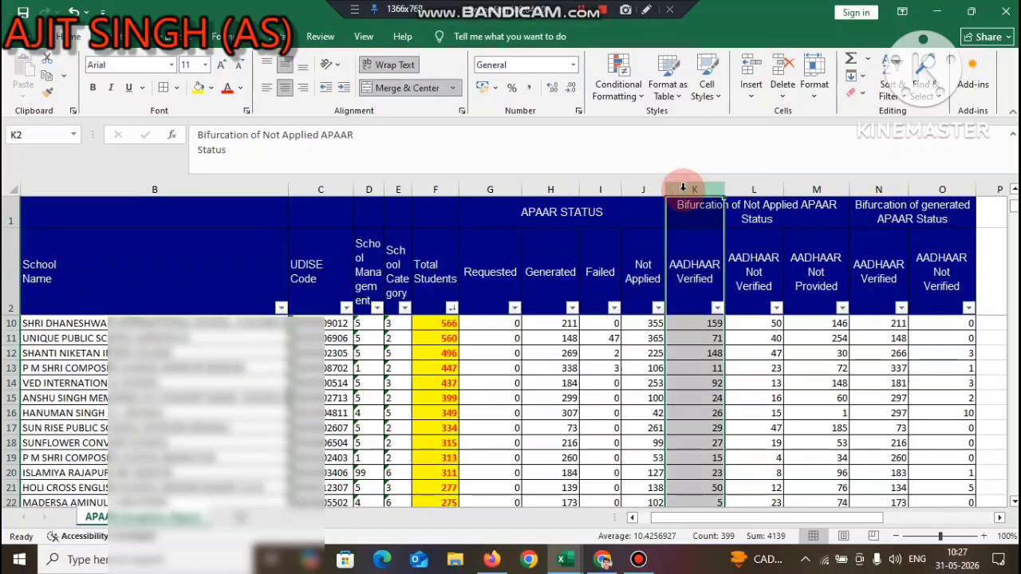
{"action": "left_click", "coordinate": [766, 192]}
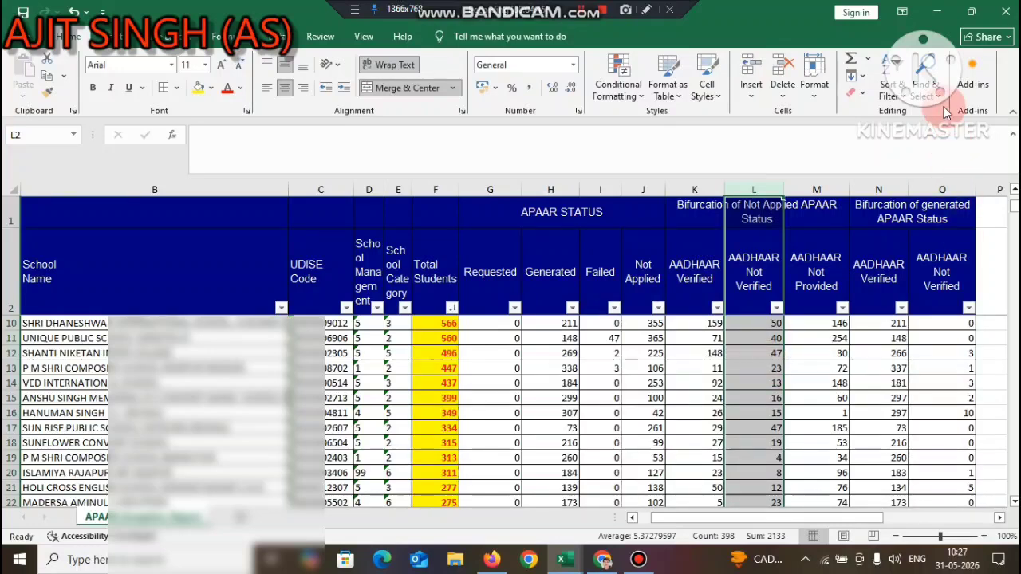
Step: Switch to the UDISE+ Student Module in Chrome and open the current academic year 2026-27
{"action": "left_click", "coordinate": [939, 11]}
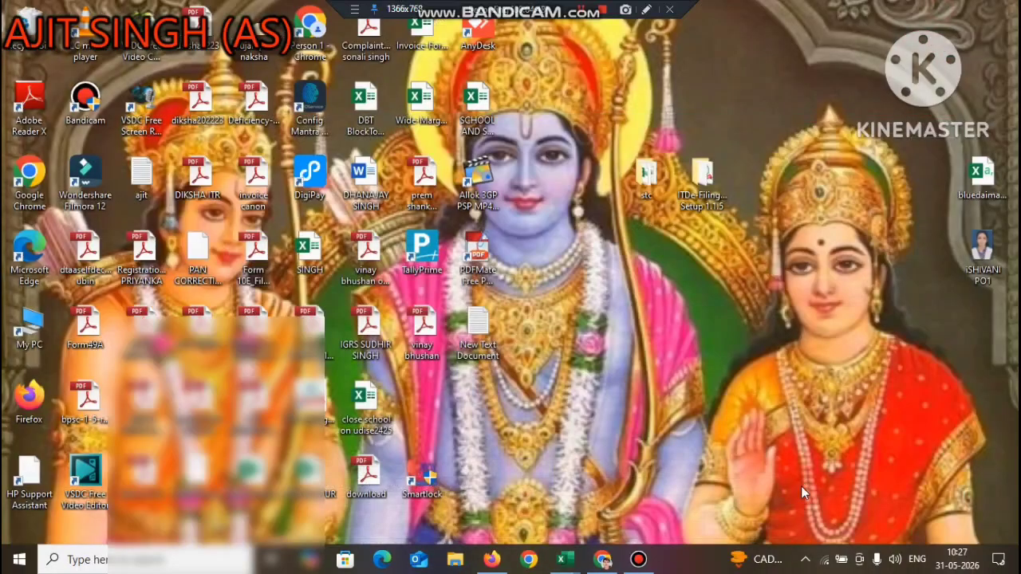
{"action": "left_click", "coordinate": [603, 559]}
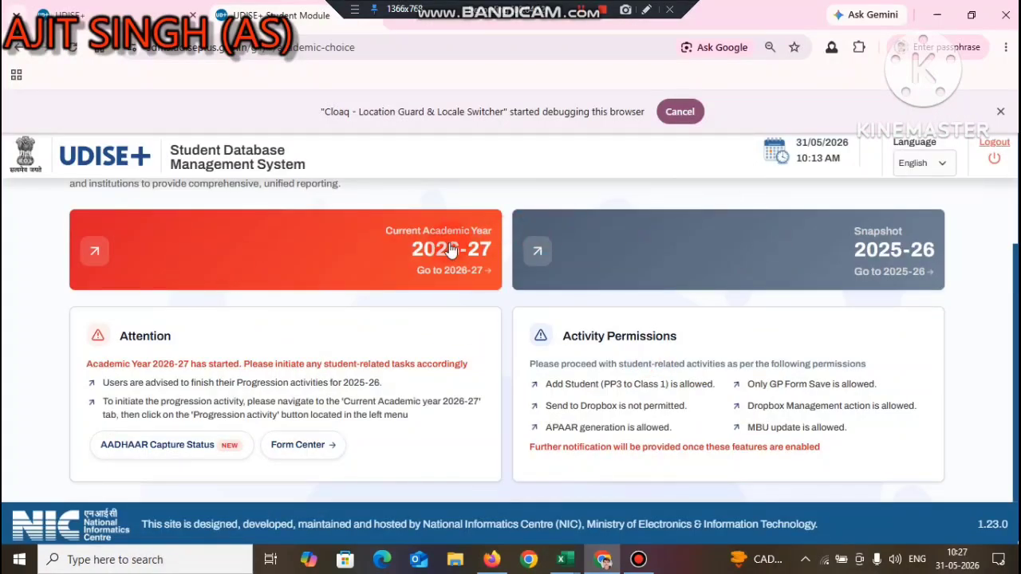
{"action": "left_click", "coordinate": [422, 261]}
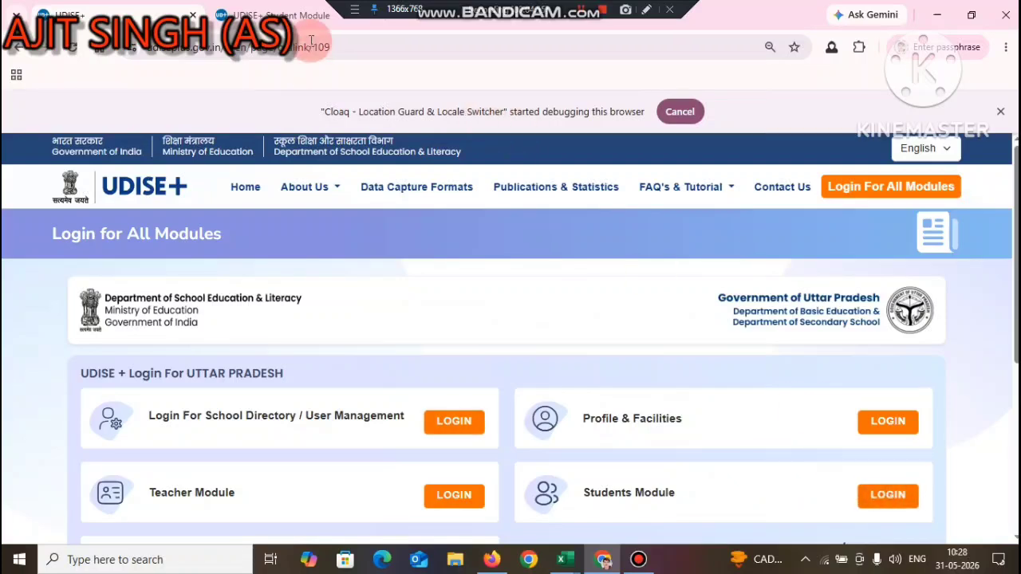
{"action": "left_click", "coordinate": [281, 18]}
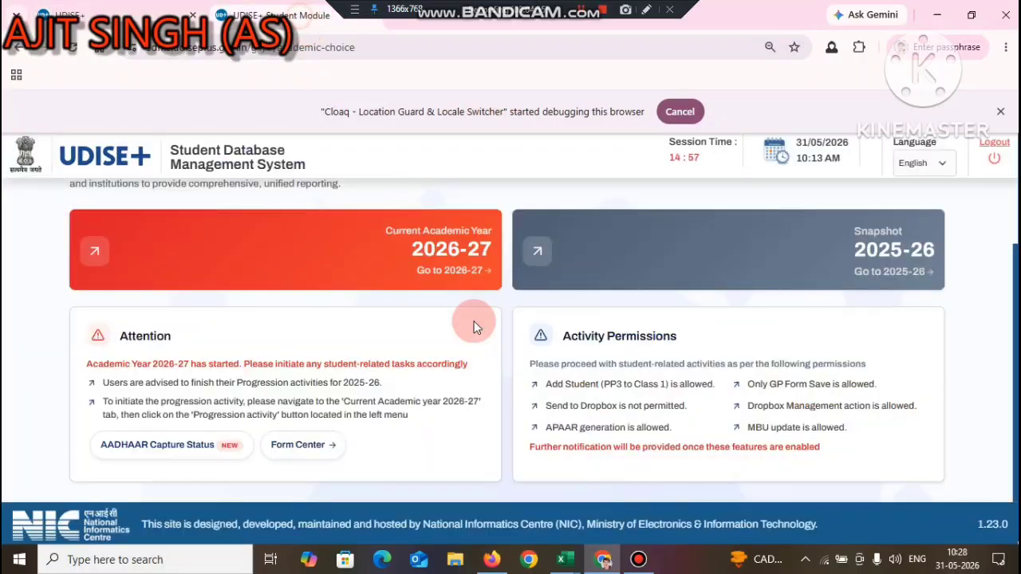
{"action": "left_click", "coordinate": [408, 255]}
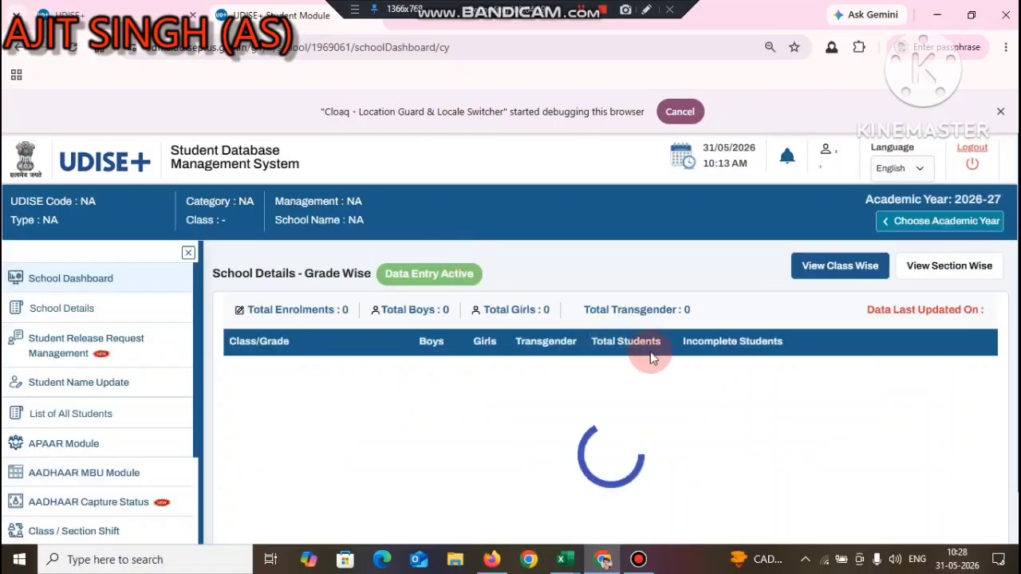
Step: Open the school's AADHAAR Capture Status summary and highlight its count of students verified from UIDAI
{"action": "scroll", "coordinate": [759, 362], "scroll_direction": "down", "scroll_amount": 1}
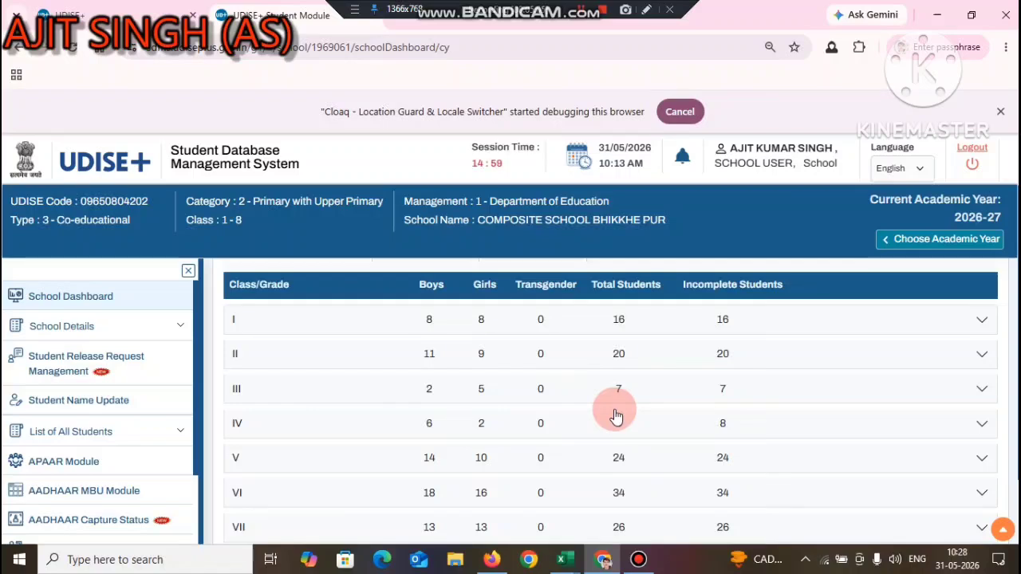
{"action": "scroll", "coordinate": [159, 406], "scroll_direction": "down", "scroll_amount": 1}
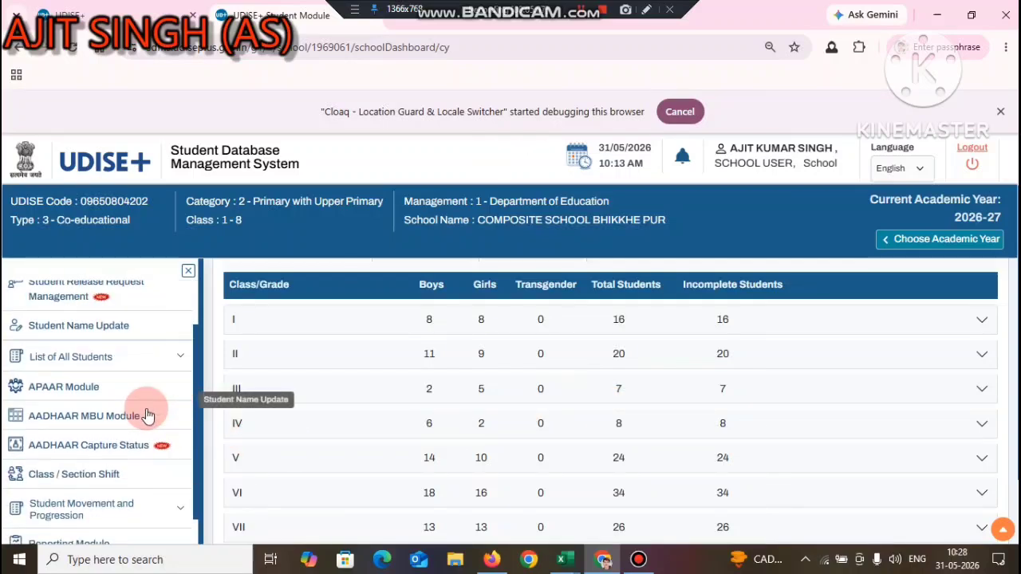
{"action": "left_click", "coordinate": [70, 415]}
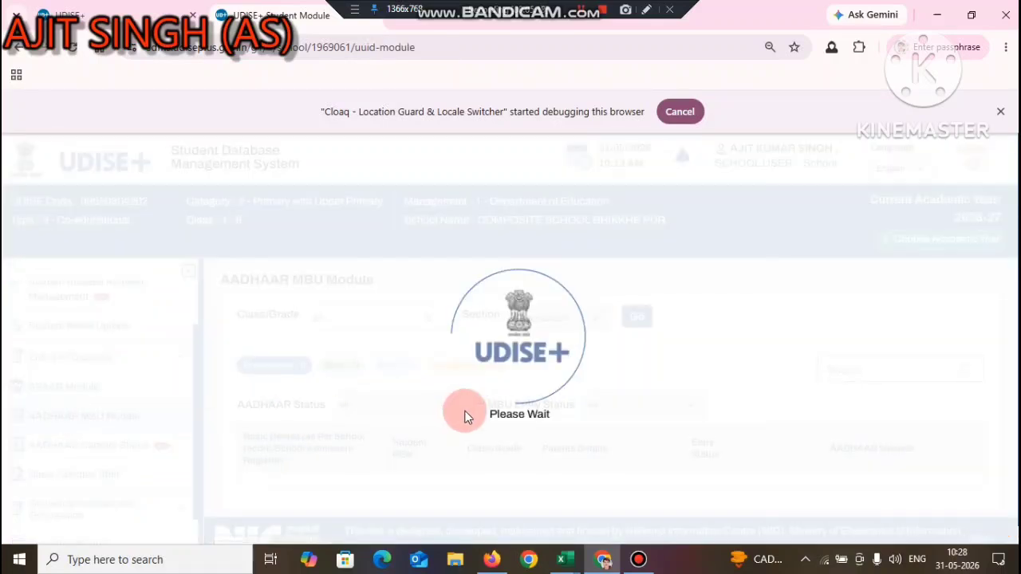
{"action": "left_click", "coordinate": [87, 445]}
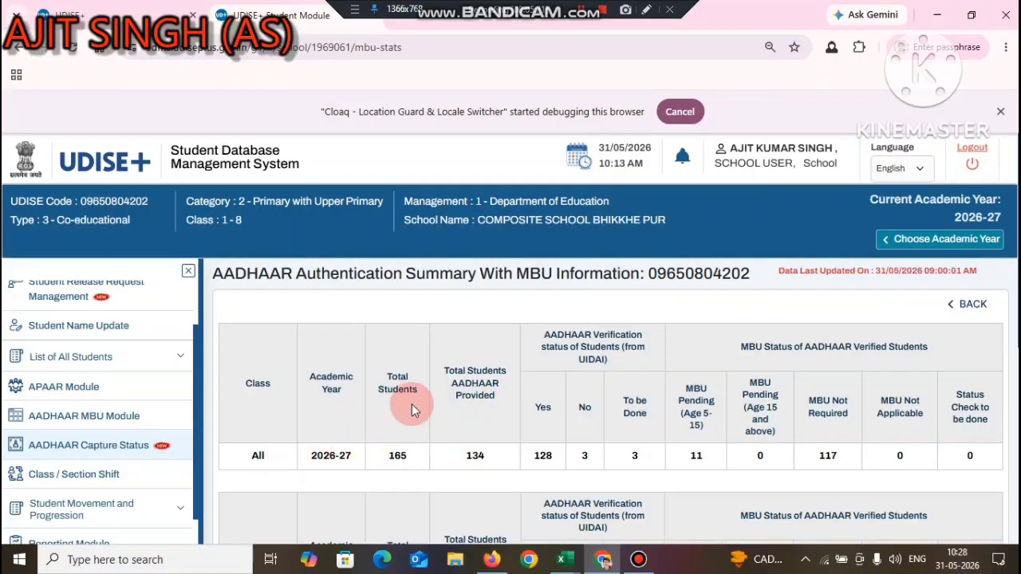
{"action": "left_click", "coordinate": [479, 409]}
{"action": "left_click_drag", "start_coordinate": [465, 461], "coordinate": [558, 461]}
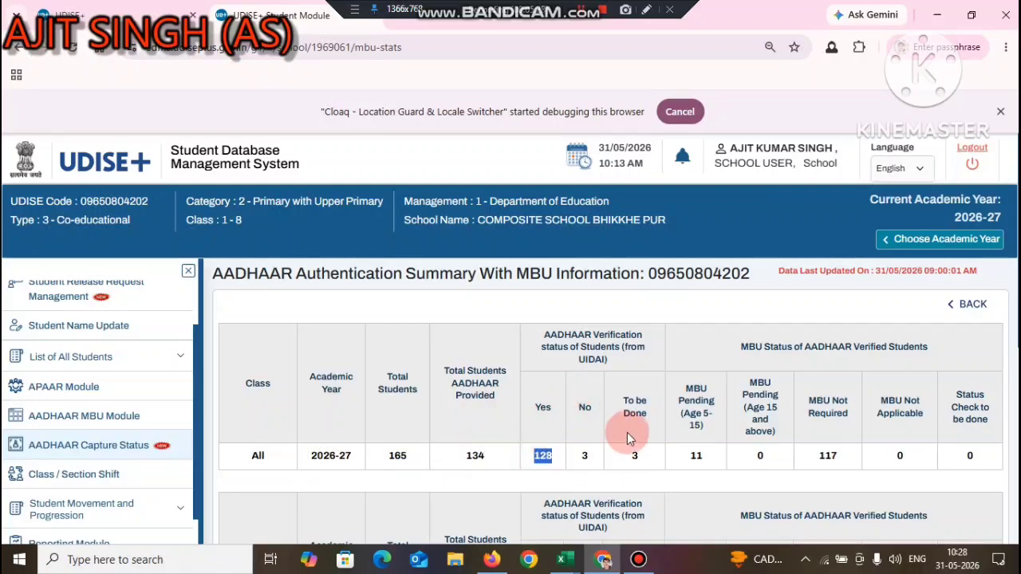
Step: Check the MBU Not Required and MBU Pending (Age 5-15) counts in the AADHAAR authentication summary
{"action": "left_click", "coordinate": [130, 418]}
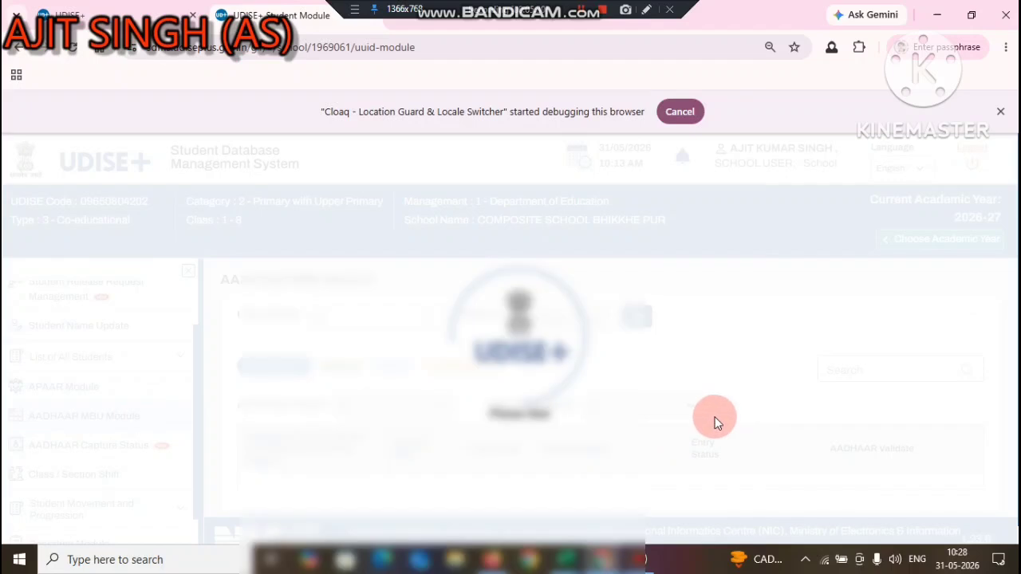
{"action": "scroll", "coordinate": [725, 399], "scroll_direction": "down", "scroll_amount": 1}
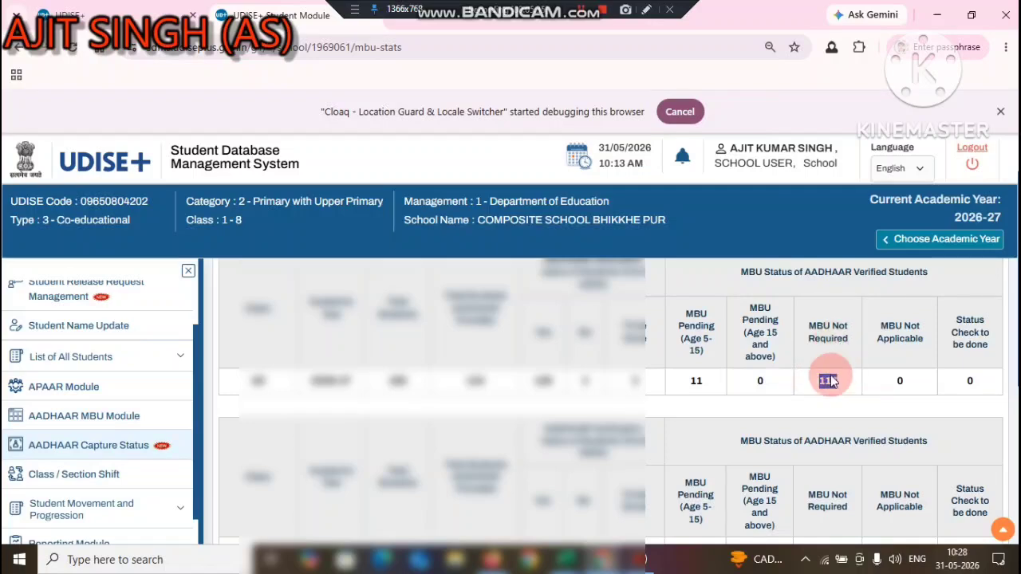
{"action": "left_click", "coordinate": [691, 383]}
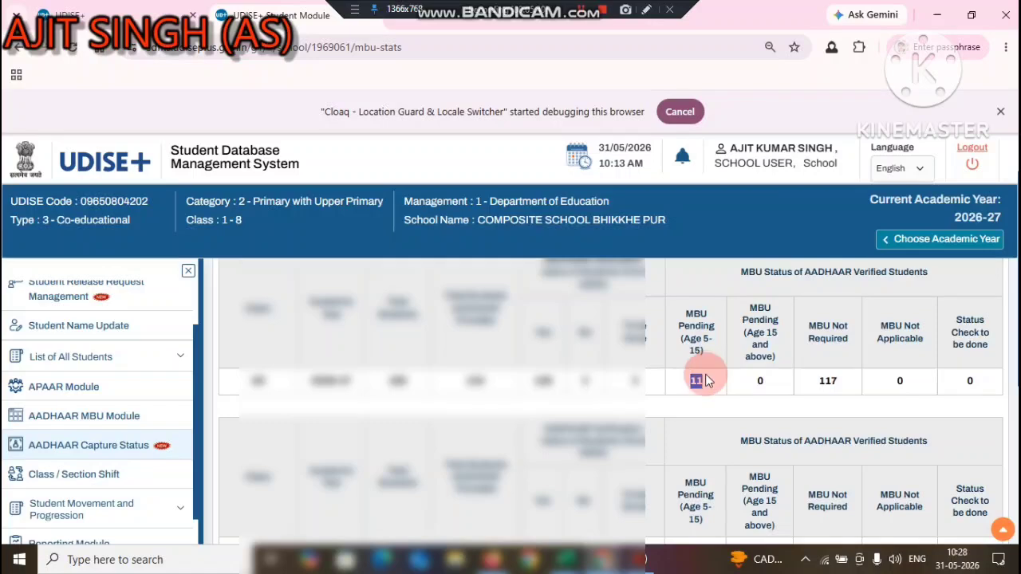
Step: Validate the first listed student's AADHAAR from UIDAI in the AADHAAR MBU Module, confirming the details match and agreeing to the guardian consent
{"action": "left_click", "coordinate": [128, 413]}
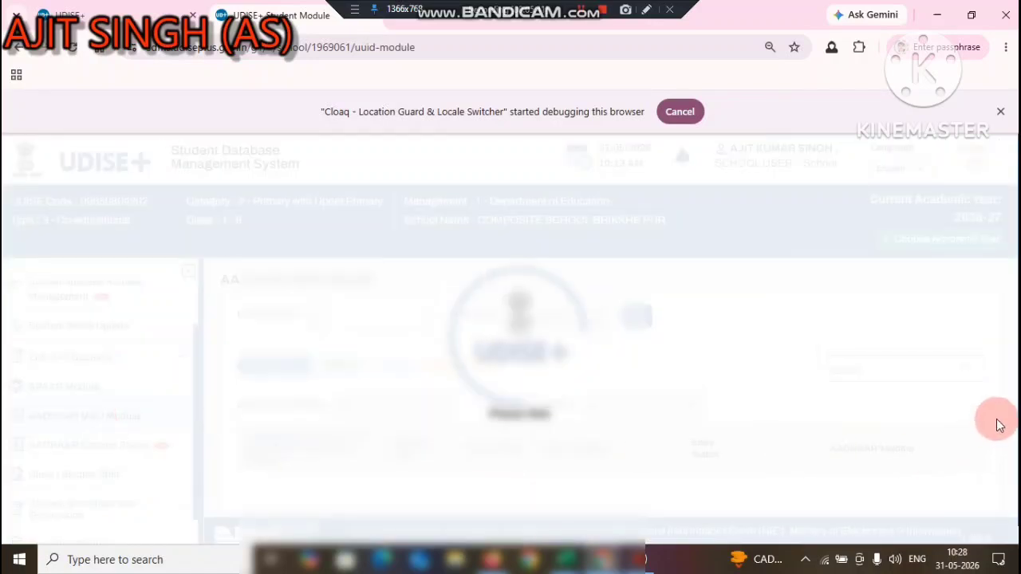
{"action": "scroll", "coordinate": [885, 438], "scroll_direction": "down", "scroll_amount": 2}
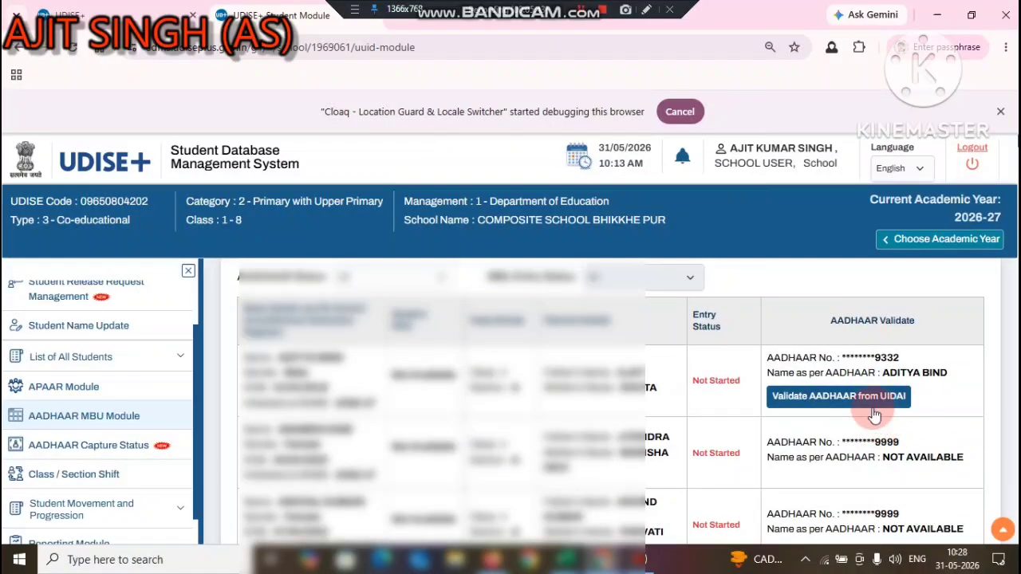
{"action": "scroll", "coordinate": [860, 409], "scroll_direction": "down", "scroll_amount": 2}
{"action": "scroll", "coordinate": [848, 405], "scroll_direction": "up", "scroll_amount": 2}
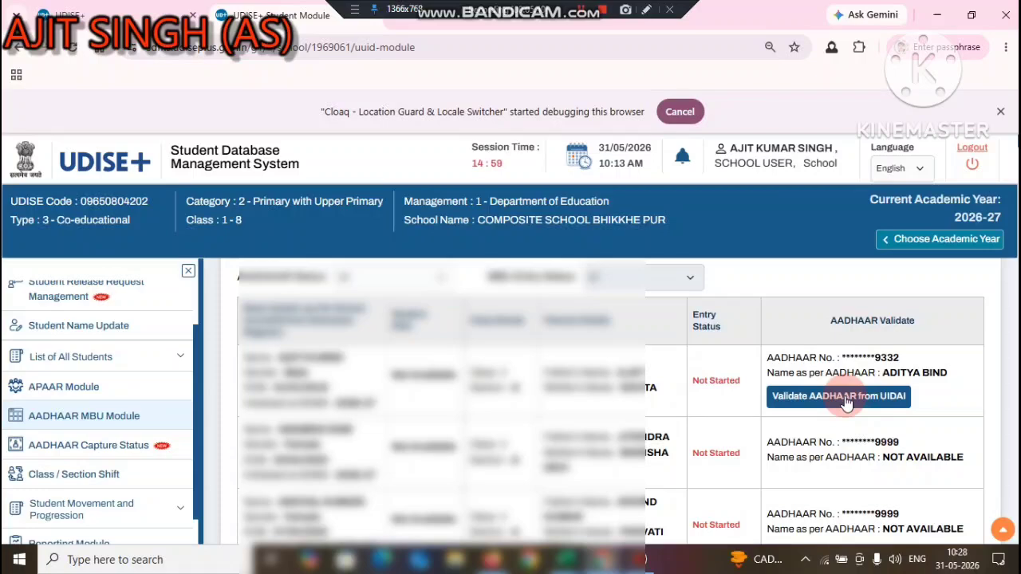
{"action": "left_click", "coordinate": [846, 396]}
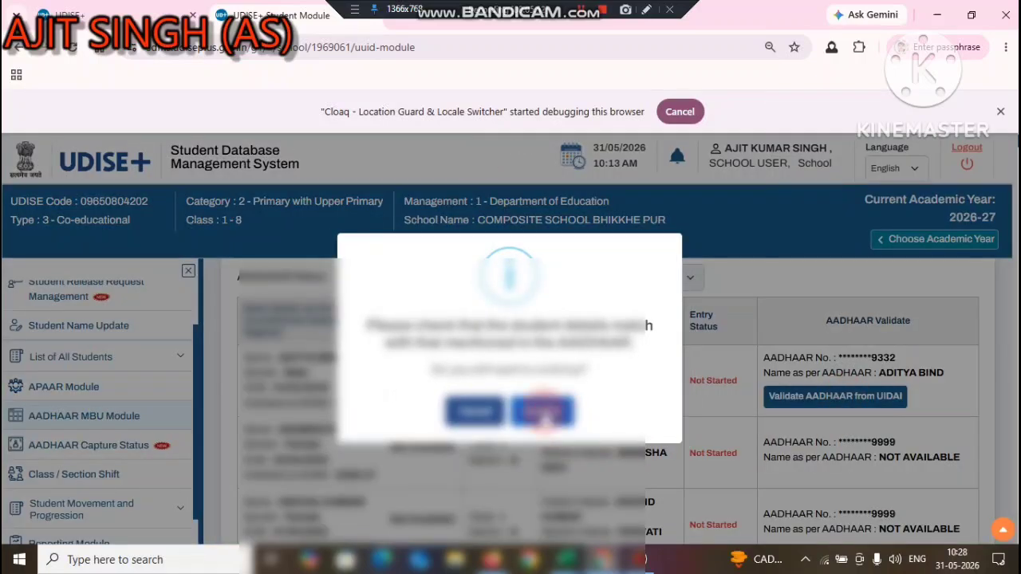
{"action": "left_click", "coordinate": [542, 411]}
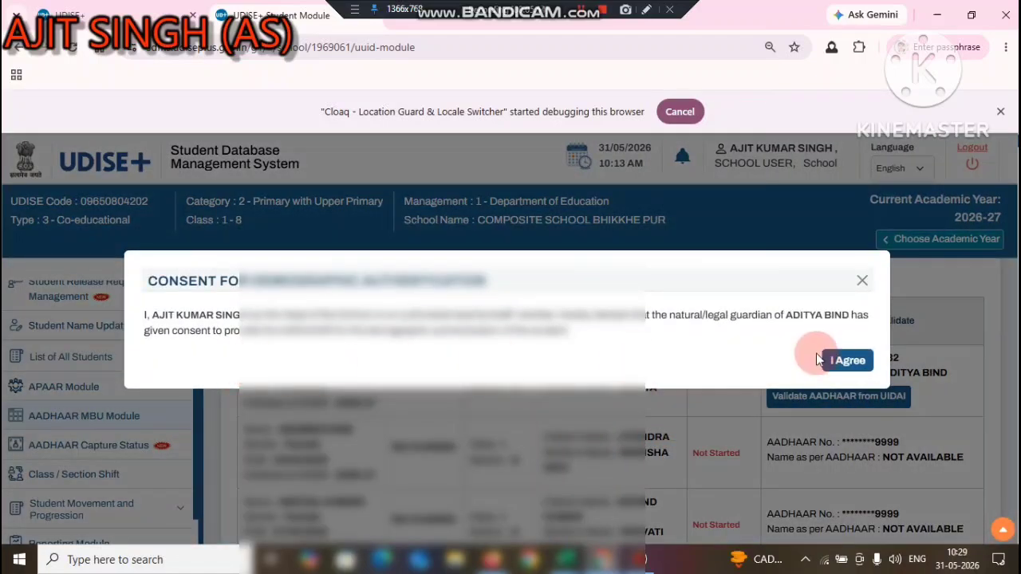
{"action": "left_click", "coordinate": [847, 361]}
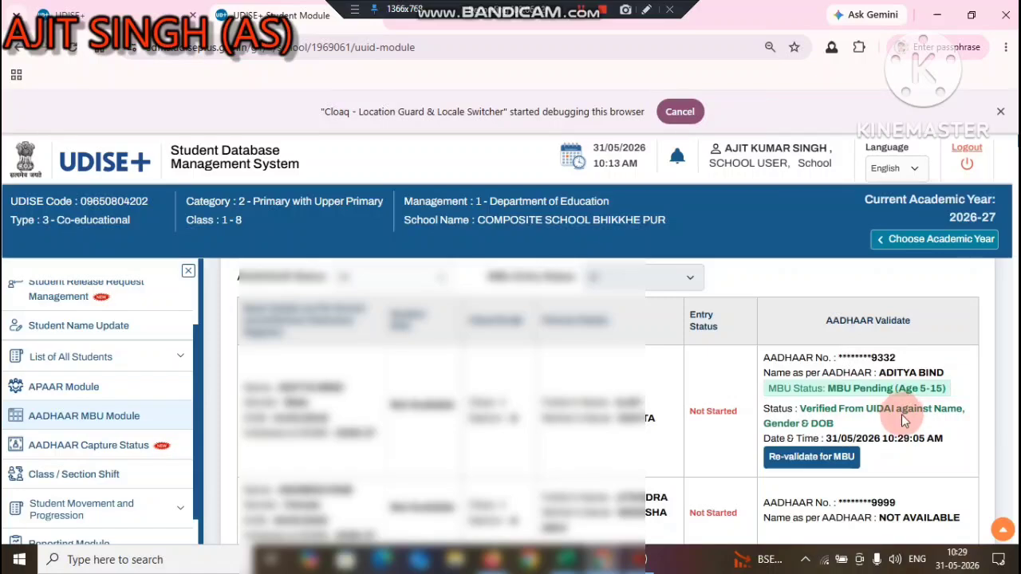
Step: Validate the next listed student who has an AADHAAR from UIDAI, confirming the details match and agreeing to the guardian consent
{"action": "scroll", "coordinate": [905, 420], "scroll_direction": "down", "scroll_amount": 2}
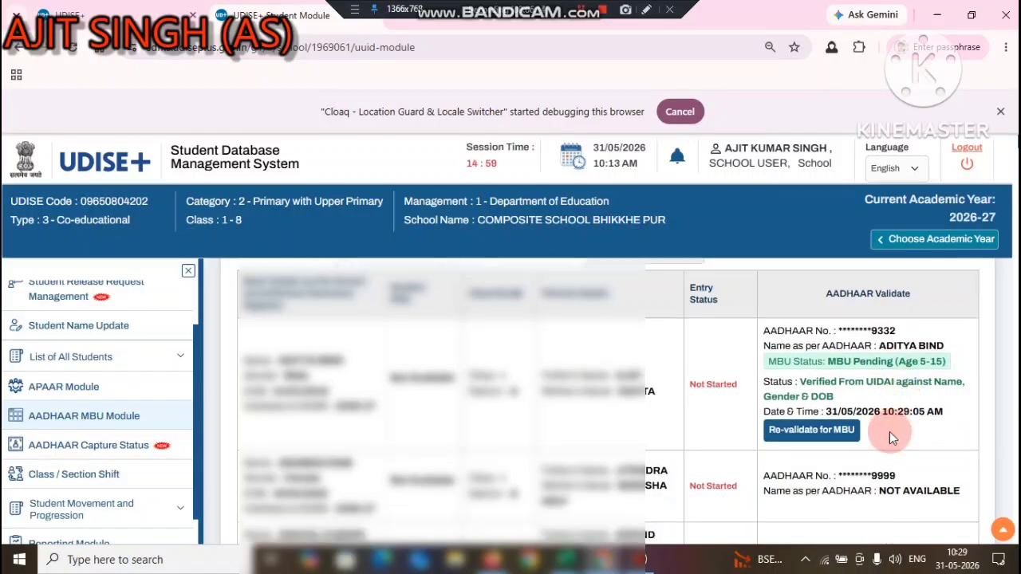
{"action": "scroll", "coordinate": [869, 431], "scroll_direction": "down", "scroll_amount": 3}
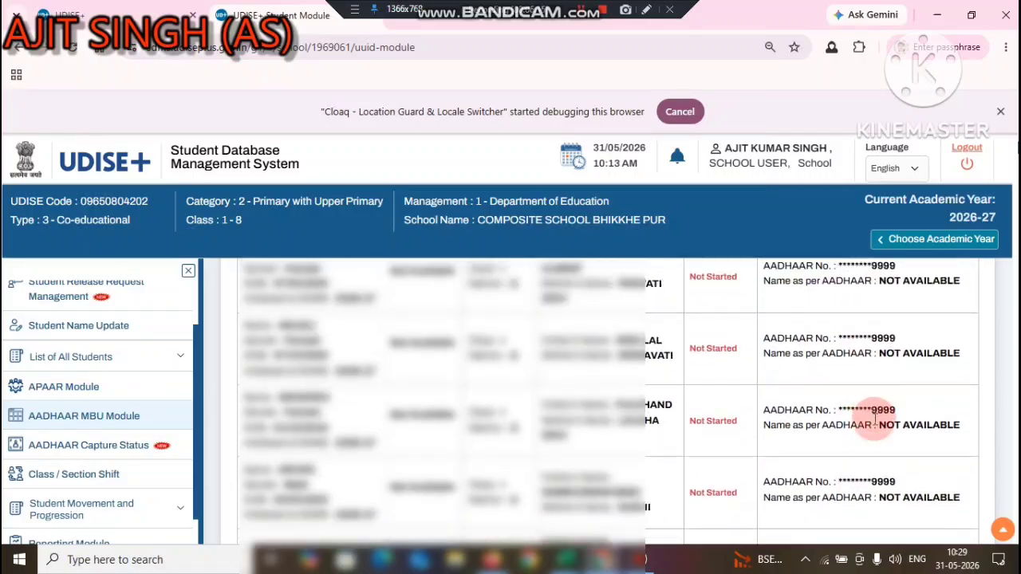
{"action": "scroll", "coordinate": [882, 363], "scroll_direction": "up", "scroll_amount": 3}
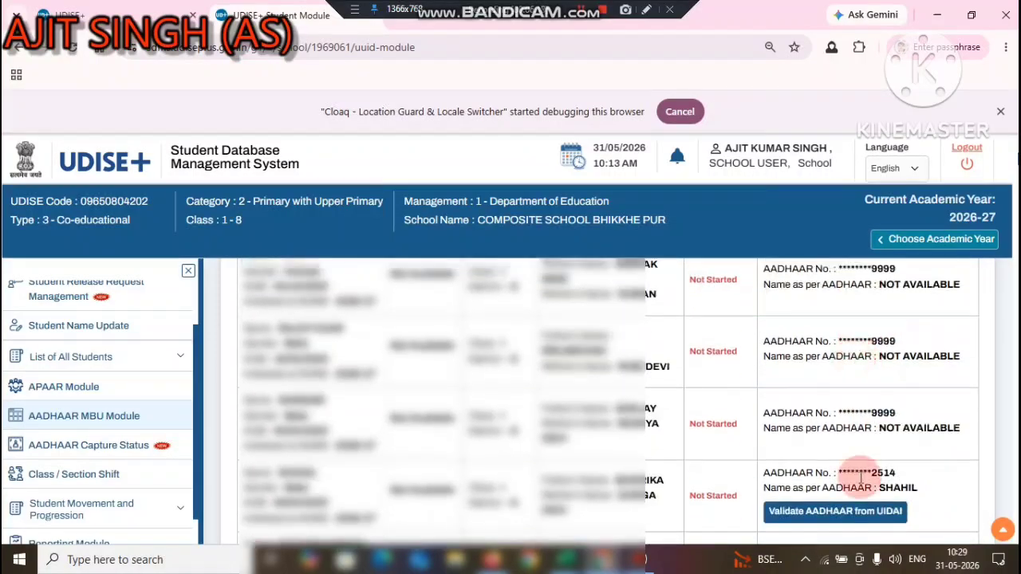
{"action": "scroll", "coordinate": [861, 463], "scroll_direction": "down", "scroll_amount": 1}
{"action": "left_click", "coordinate": [817, 436]}
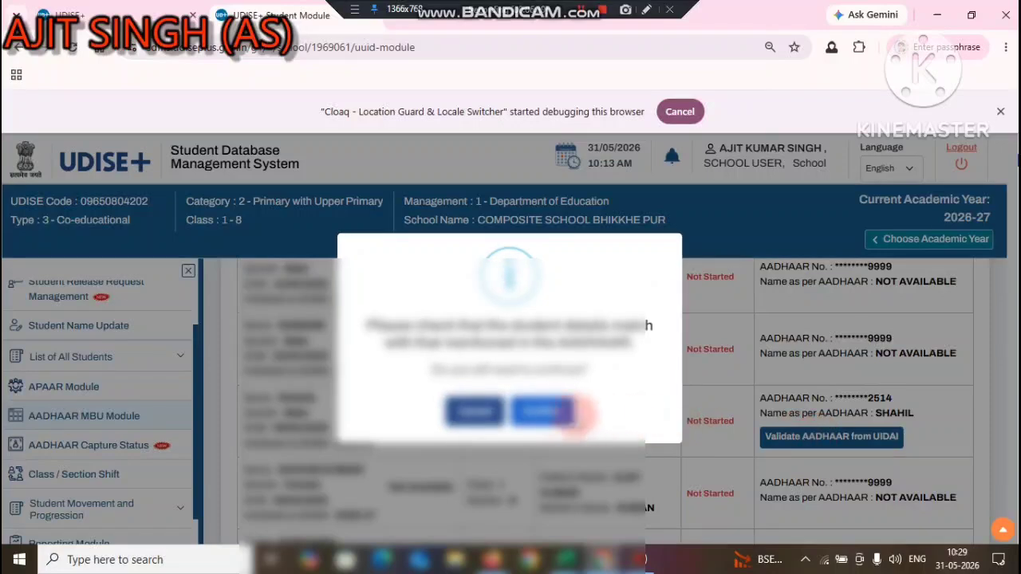
{"action": "left_click", "coordinate": [540, 410]}
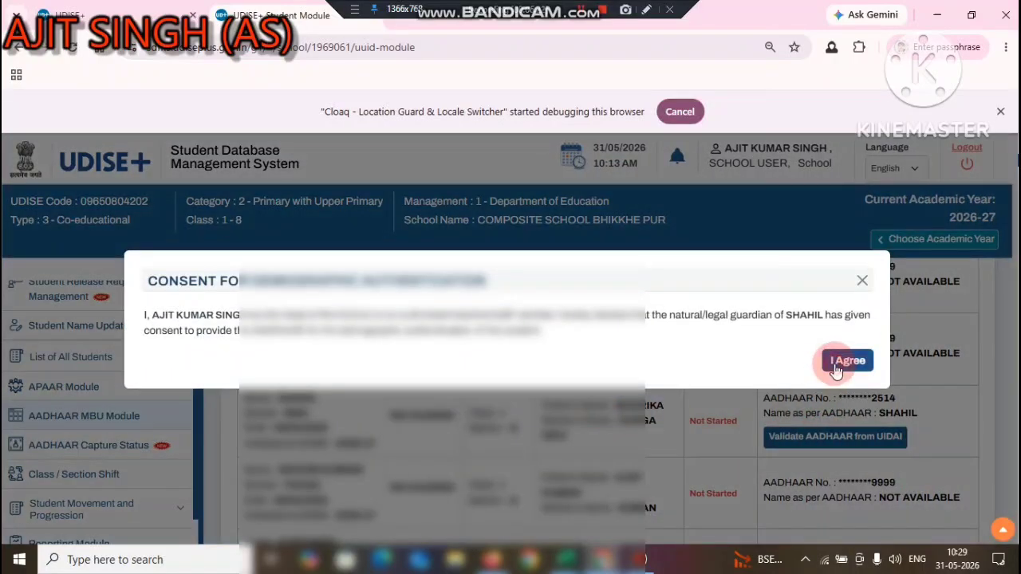
{"action": "left_click", "coordinate": [847, 360]}
{"action": "left_click", "coordinate": [478, 427]}
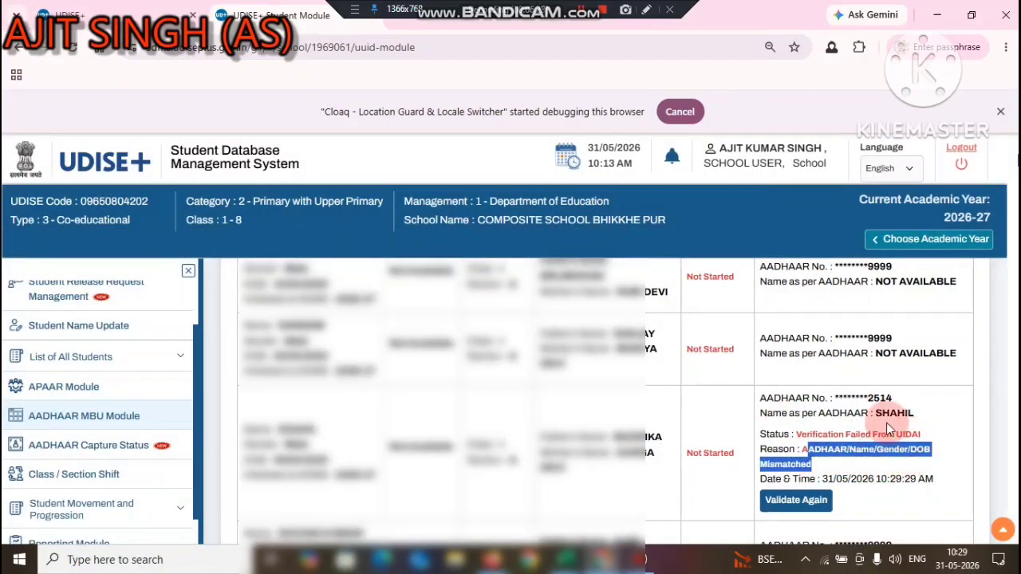
{"action": "scroll", "coordinate": [758, 444], "scroll_direction": "down", "scroll_amount": 1}
{"action": "left_click", "coordinate": [690, 413]}
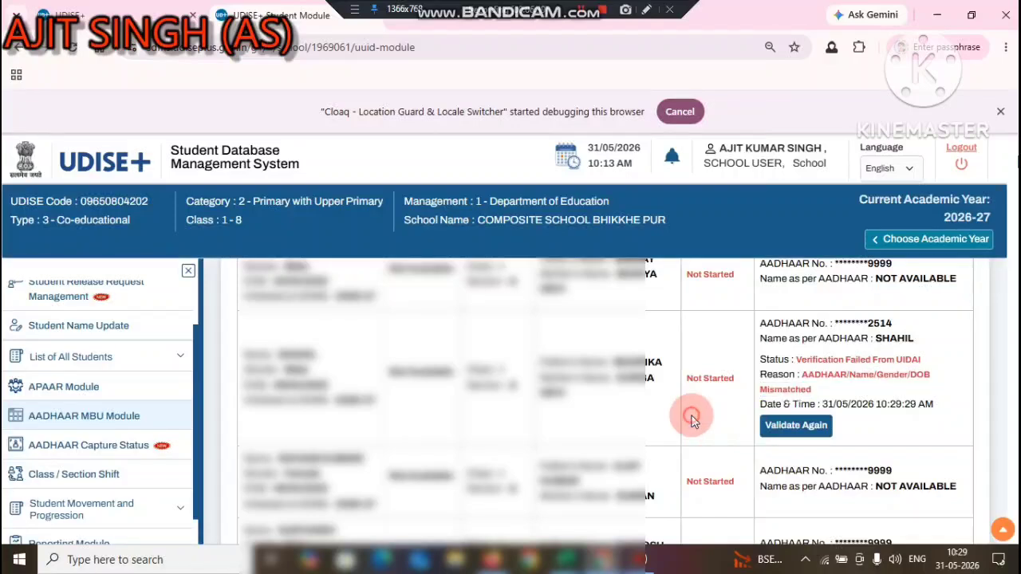
Step: Open the APAAR Module and list the class II students for all sections
{"action": "scroll", "coordinate": [839, 403], "scroll_direction": "down", "scroll_amount": 5}
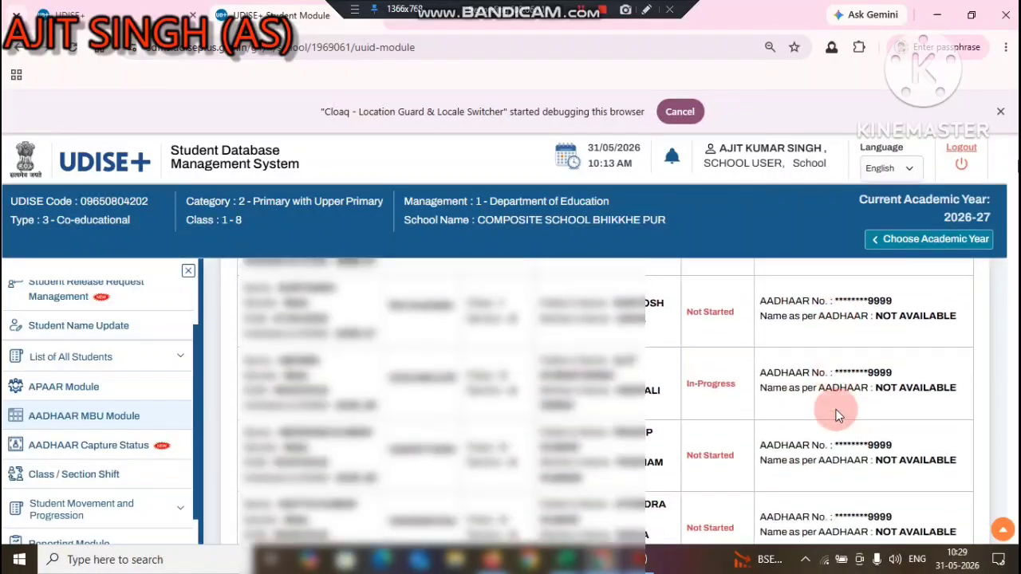
{"action": "scroll", "coordinate": [837, 411], "scroll_direction": "down", "scroll_amount": 5}
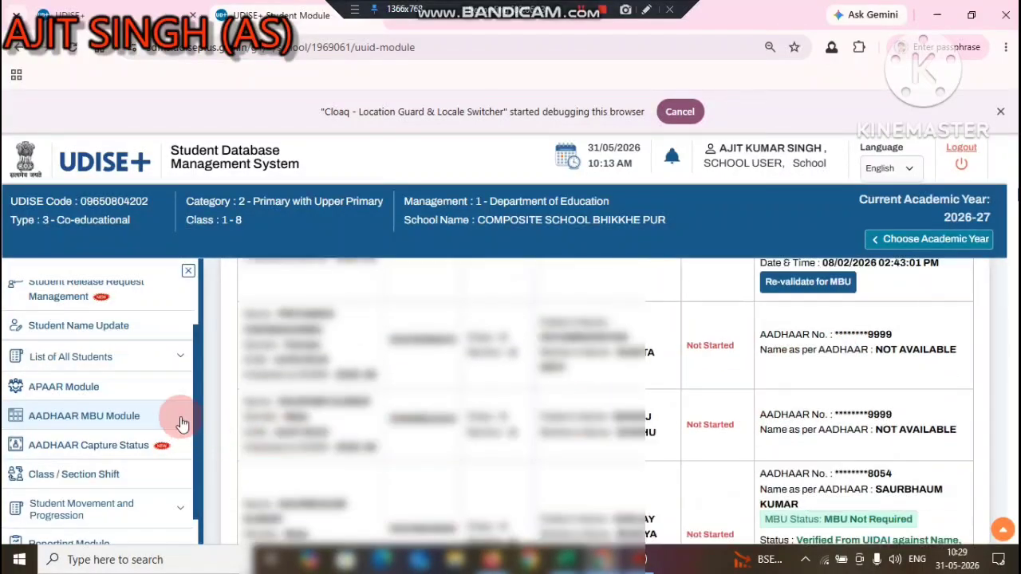
{"action": "left_click", "coordinate": [91, 396]}
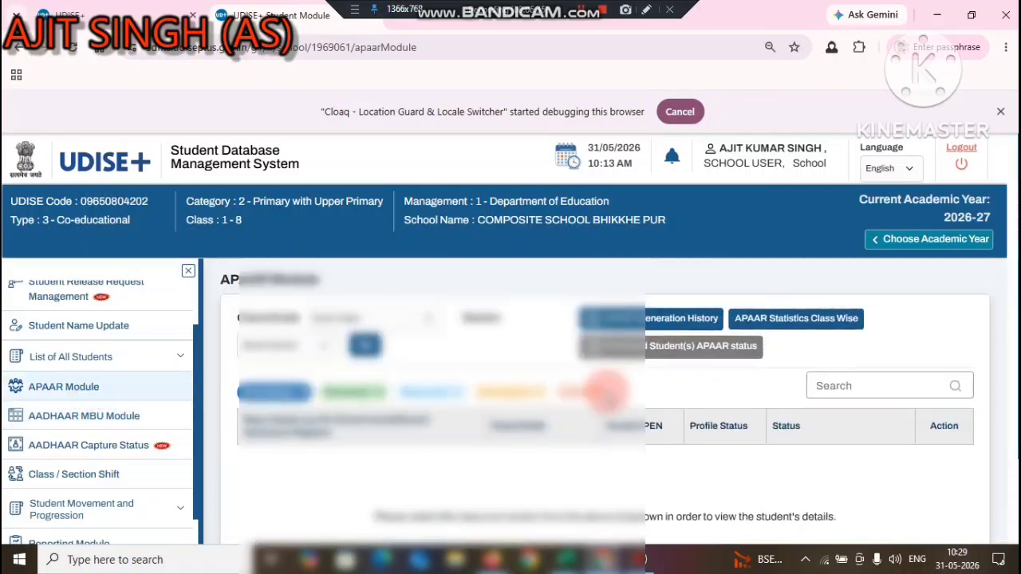
{"action": "left_click", "coordinate": [427, 328]}
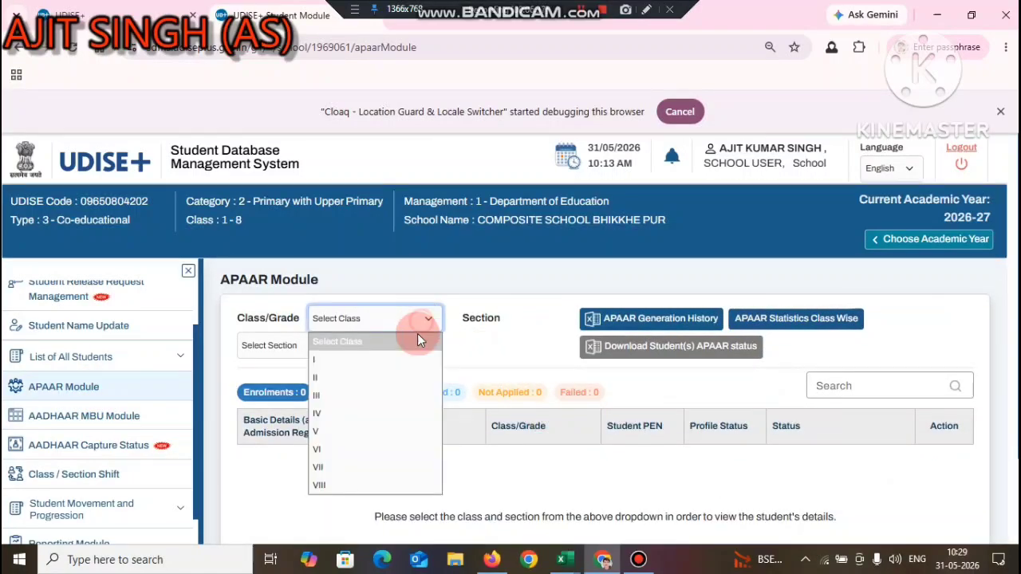
{"action": "left_click", "coordinate": [345, 380]}
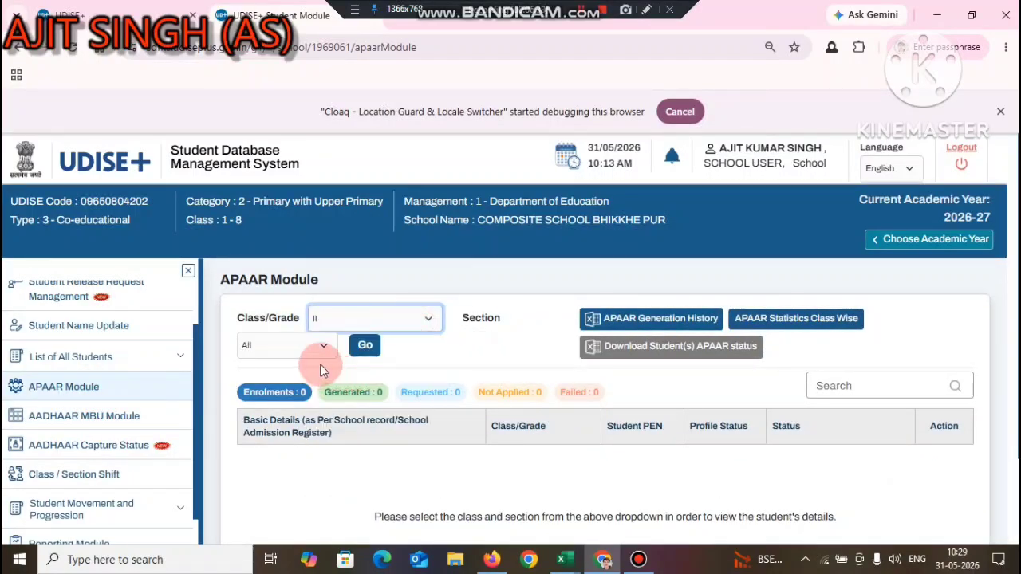
{"action": "left_click", "coordinate": [363, 355]}
{"action": "scroll", "coordinate": [832, 394], "scroll_direction": "down", "scroll_amount": 3}
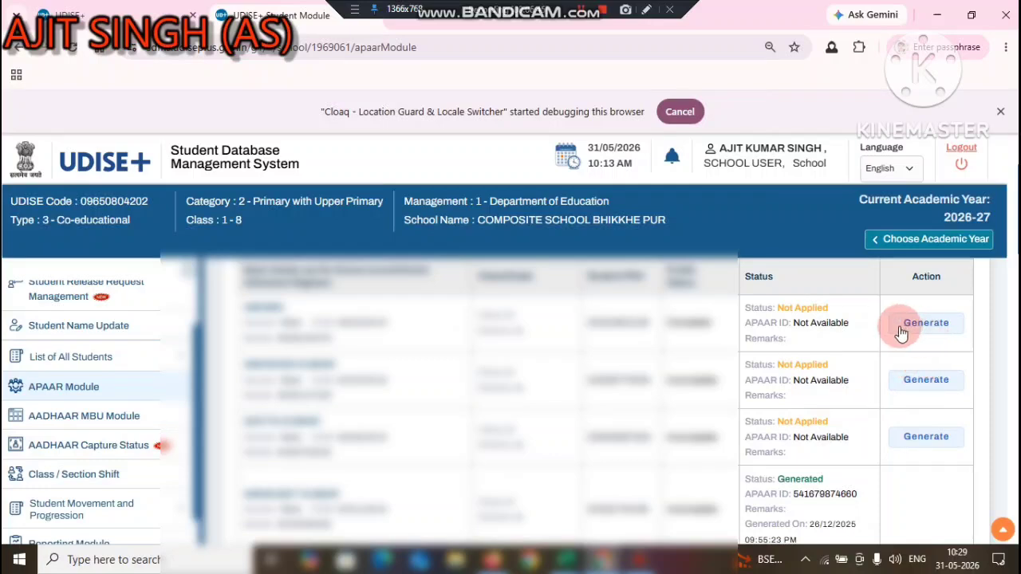
Step: Mark a student's Generated status and the Generate action of the Not Applied student above with red rectangles, and clear the markings
{"action": "scroll", "coordinate": [738, 415], "scroll_direction": "down", "scroll_amount": 1}
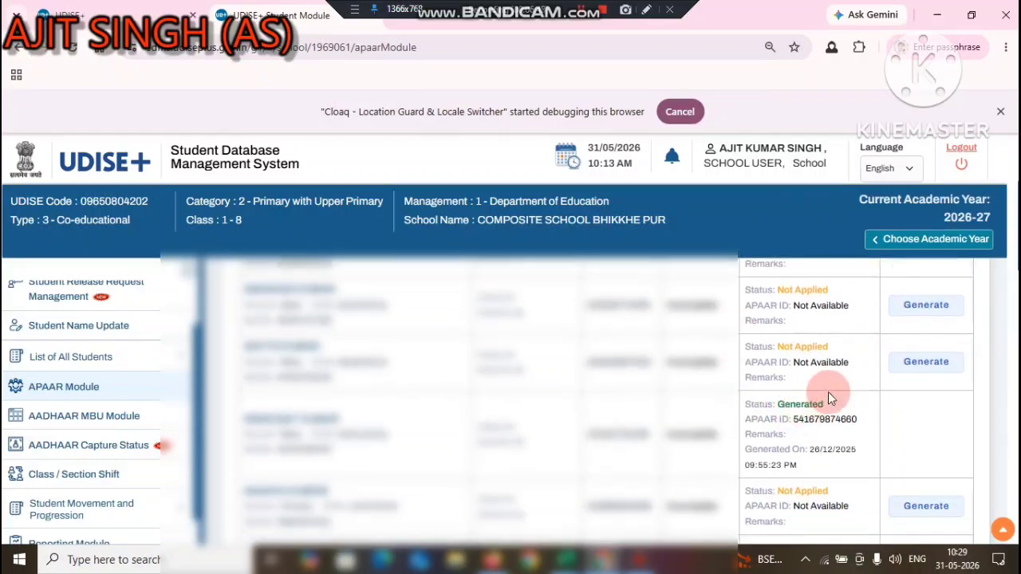
{"action": "left_click_drag", "start_coordinate": [788, 390], "coordinate": [753, 405]}
{"action": "left_click", "coordinate": [813, 410]}
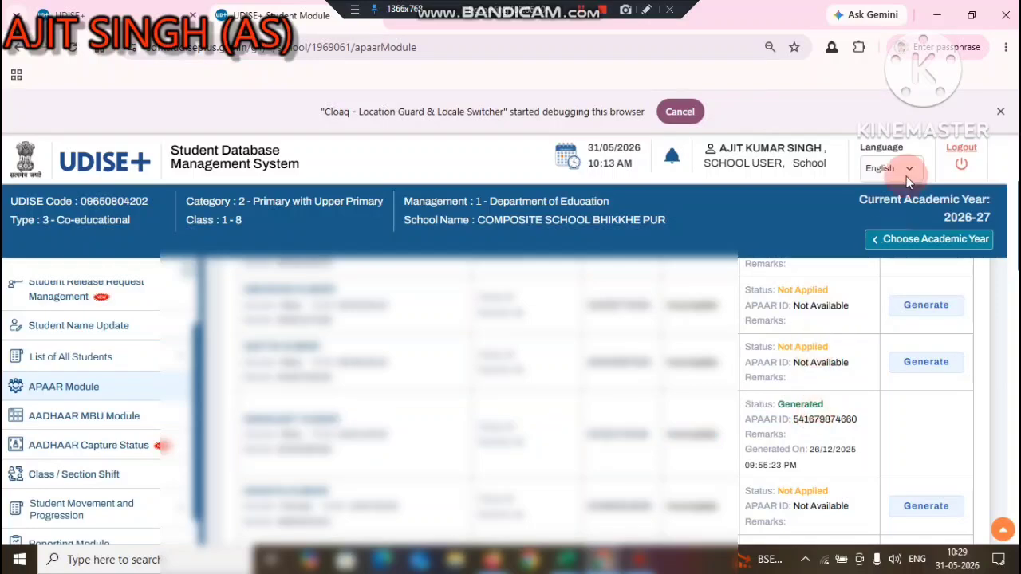
{"action": "left_click", "coordinate": [646, 9]}
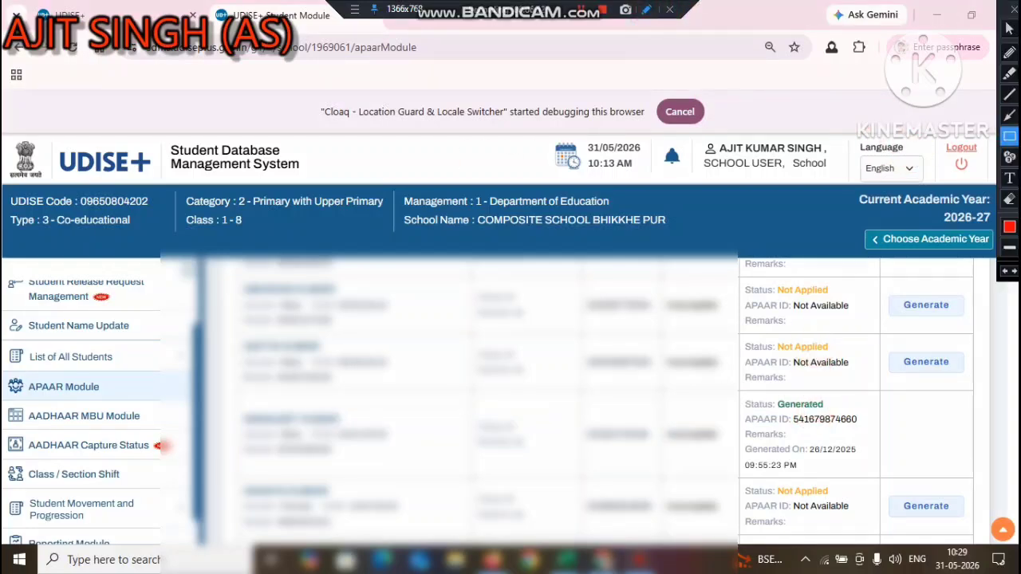
{"action": "left_click", "coordinate": [1010, 136]}
{"action": "left_click_drag", "start_coordinate": [746, 394], "coordinate": [830, 421]}
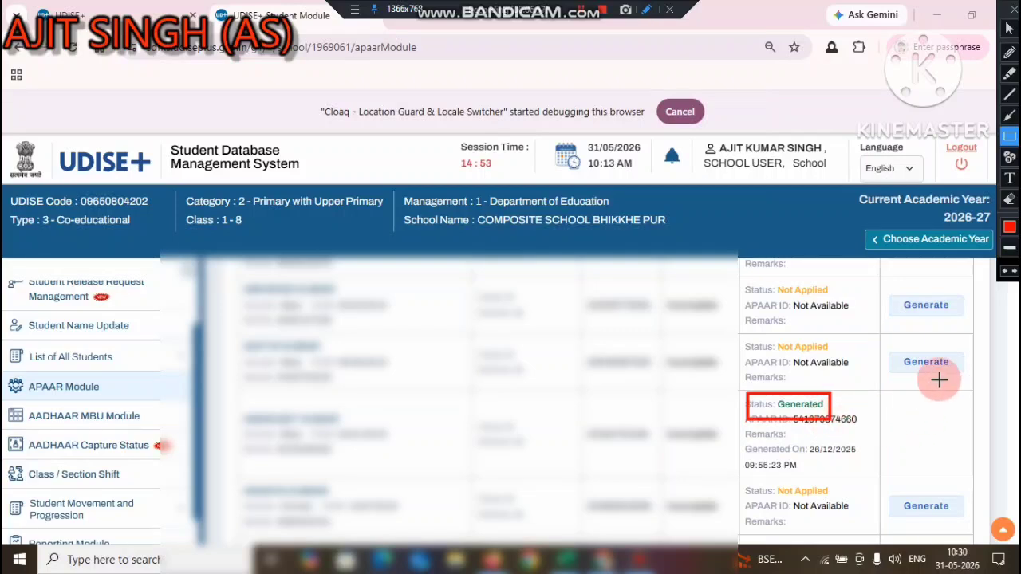
{"action": "mouse_move", "coordinate": [942, 334]}
{"action": "left_mouse_down"}
{"action": "mouse_move", "coordinate": [894, 336]}
{"action": "mouse_move", "coordinate": [898, 374]}
{"action": "mouse_move", "coordinate": [927, 385]}
{"action": "left_mouse_up"}
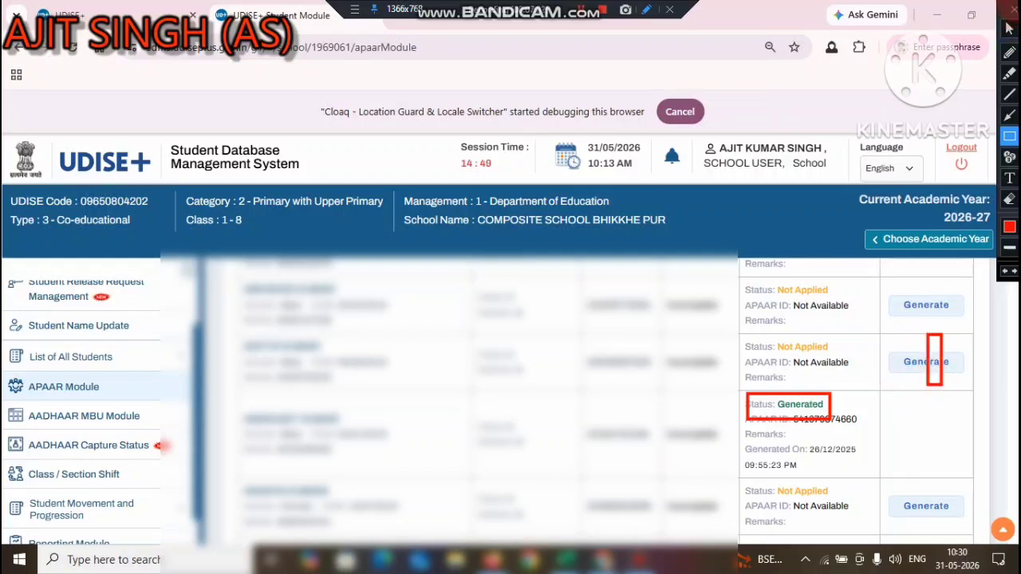
{"action": "left_click", "coordinate": [1009, 28]}
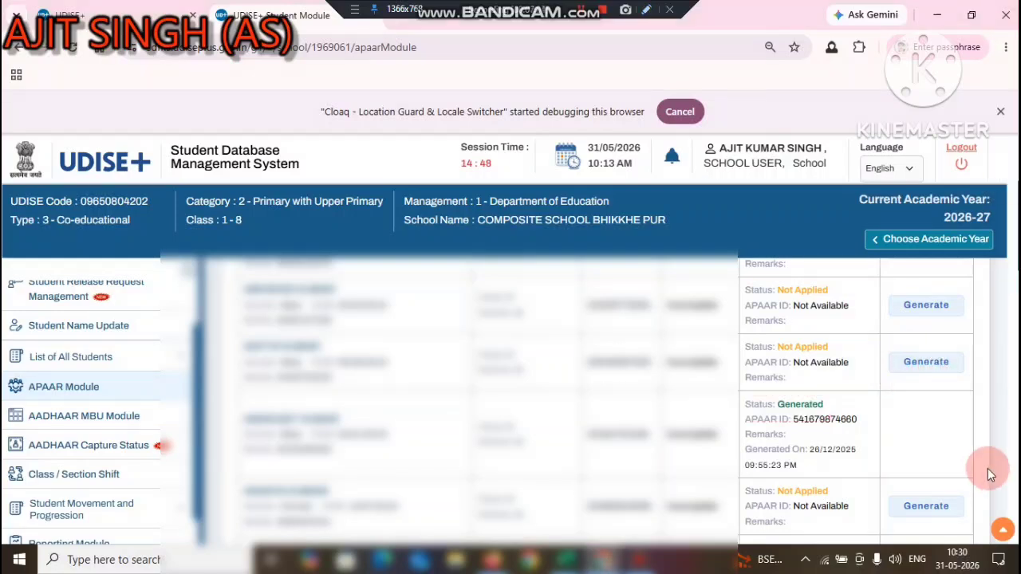
Step: Start APAAR ID generation for the Not Applied student directly above the Generated one and check the AADHAAR number in the basic information
{"action": "left_click", "coordinate": [926, 370]}
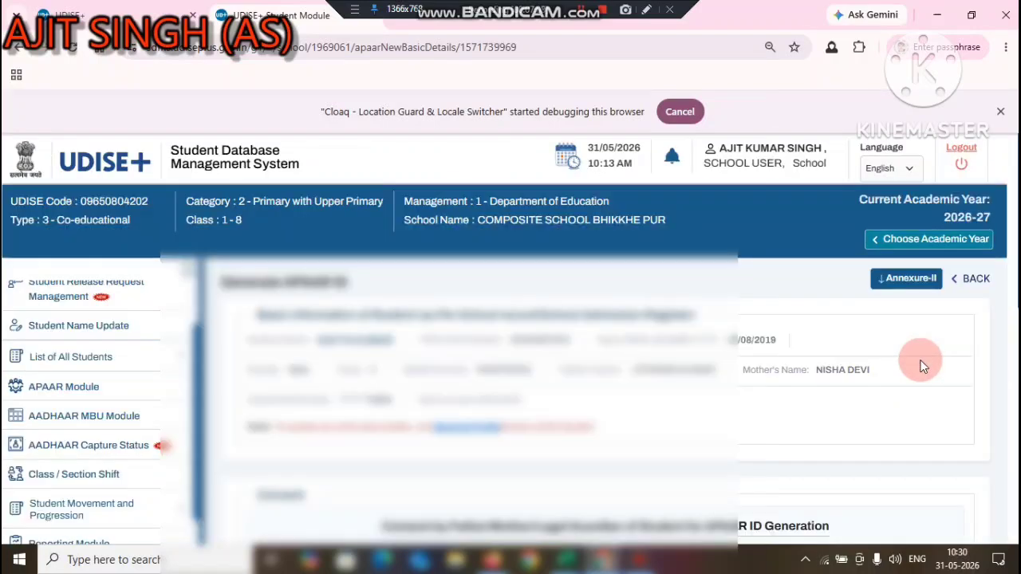
{"action": "scroll", "coordinate": [375, 414], "scroll_direction": "down", "scroll_amount": 1}
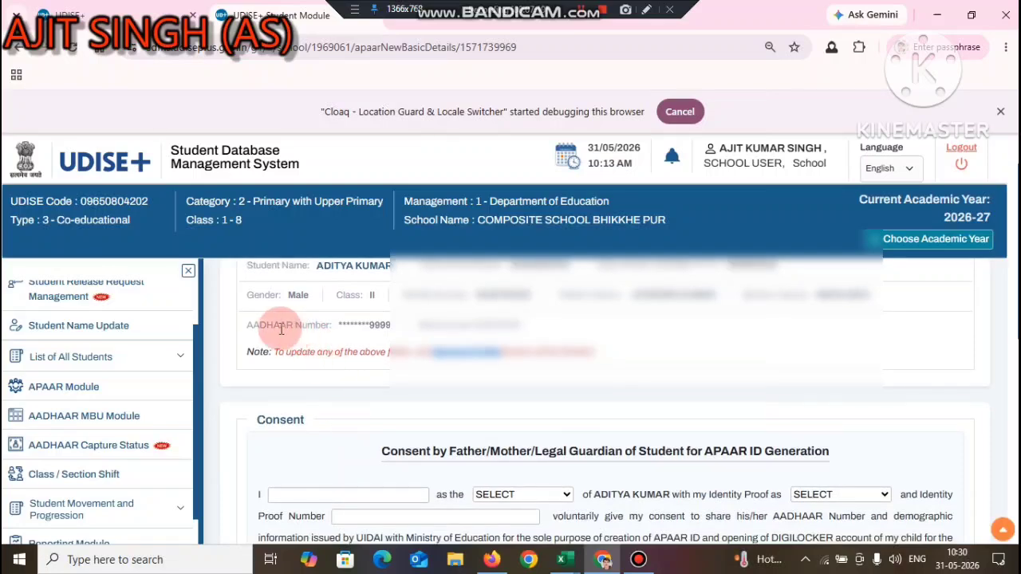
{"action": "left_click_drag", "start_coordinate": [340, 325], "coordinate": [385, 326]}
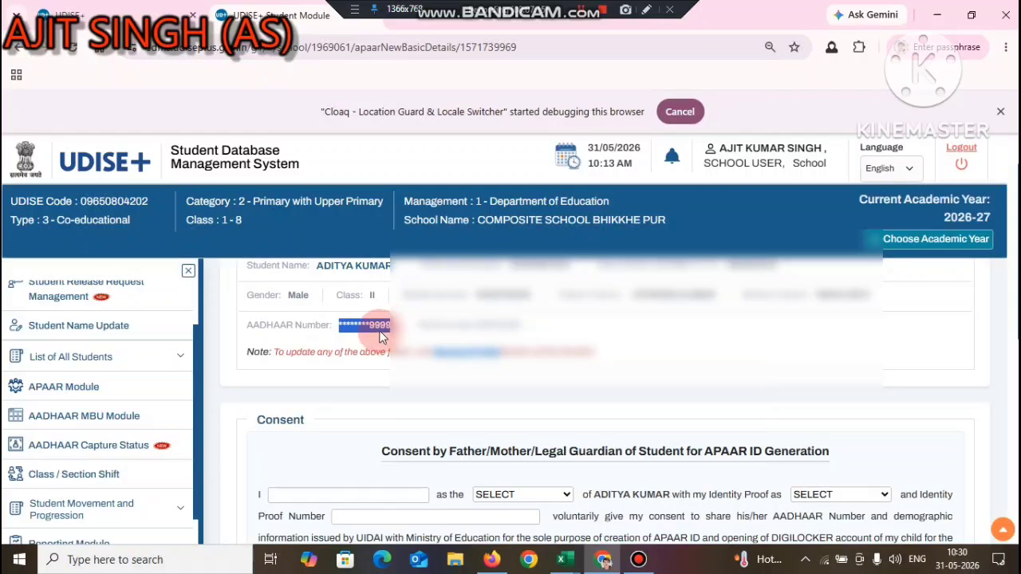
{"action": "scroll", "coordinate": [381, 337], "scroll_direction": "down", "scroll_amount": 2}
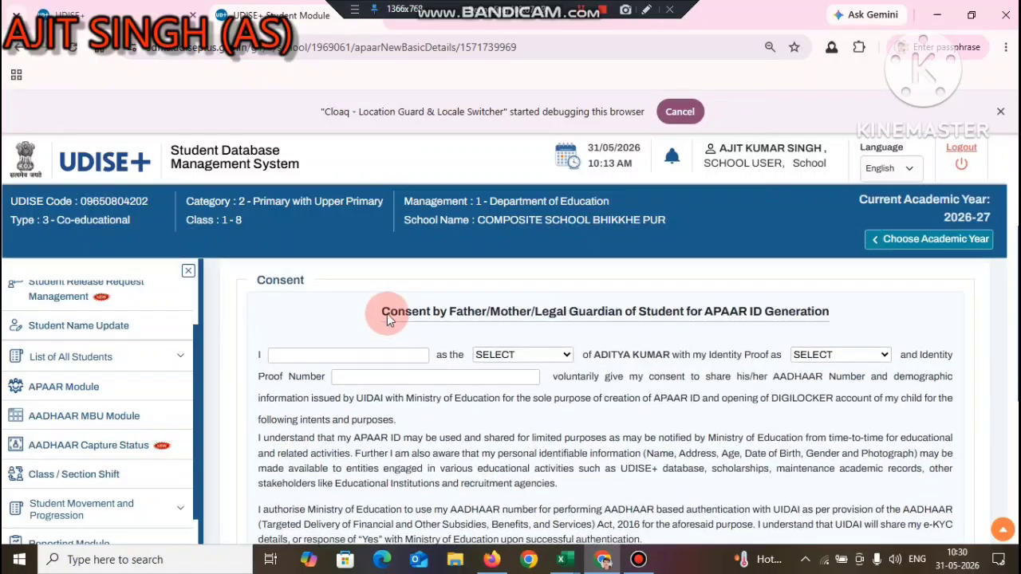
{"action": "scroll", "coordinate": [367, 327], "scroll_direction": "up", "scroll_amount": 2}
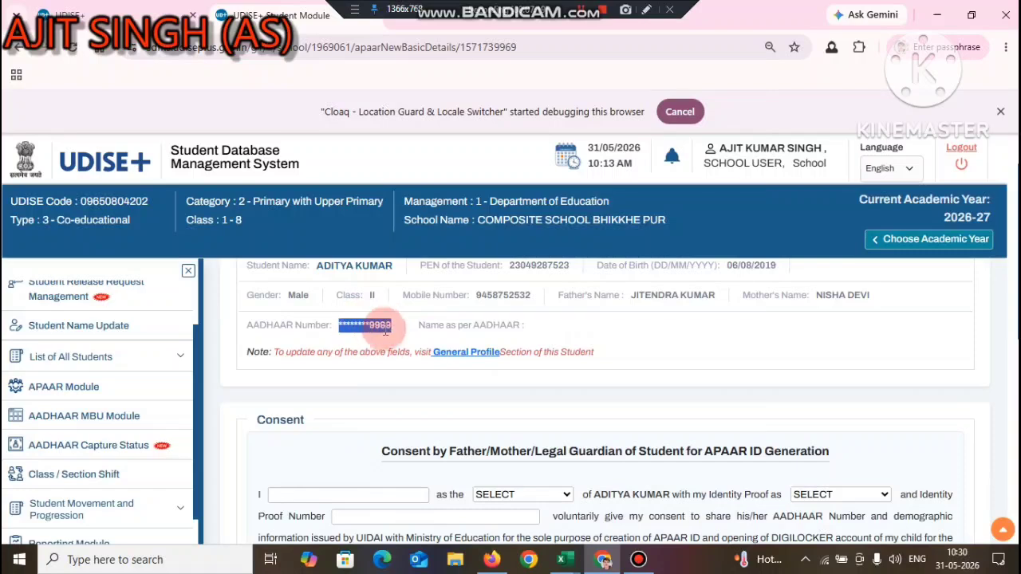
{"action": "scroll", "coordinate": [396, 339], "scroll_direction": "down", "scroll_amount": 2}
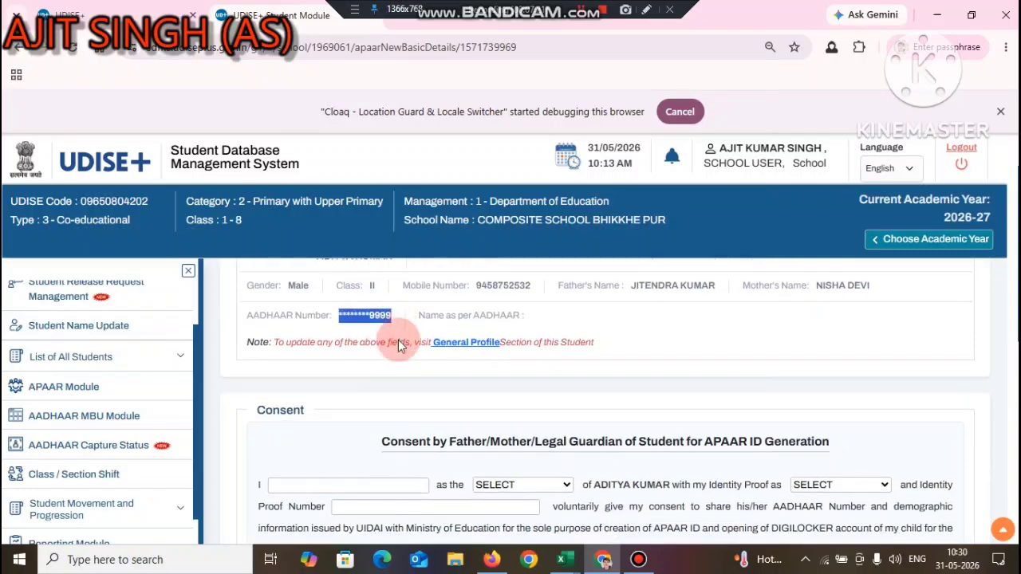
Step: Mark the consenting guardian's name field in the APAAR consent form with a red rectangle and close the drawing tools
{"action": "left_click", "coordinate": [300, 345]}
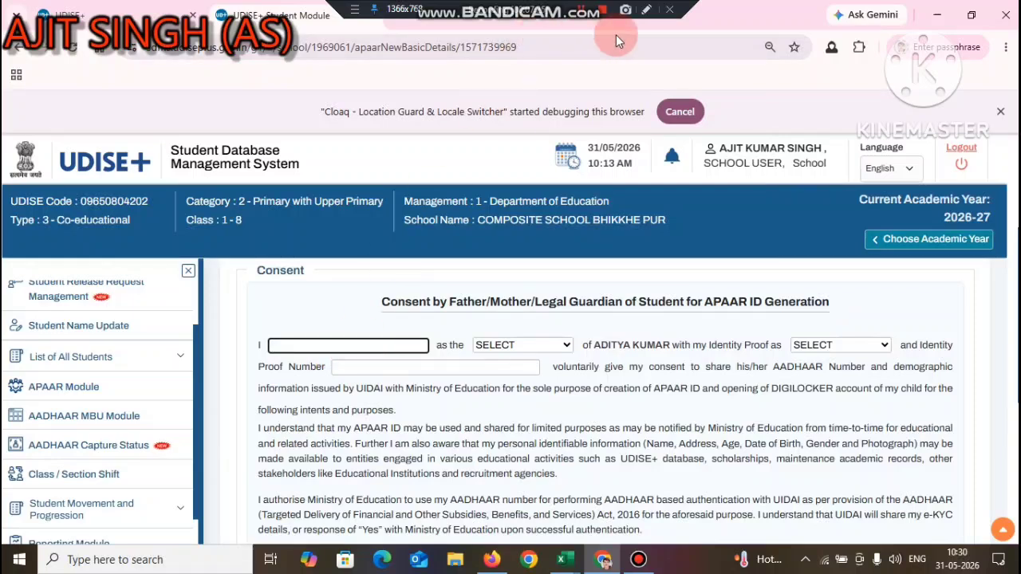
{"action": "left_click", "coordinate": [646, 9]}
{"action": "left_click_drag", "start_coordinate": [280, 324], "coordinate": [372, 355]}
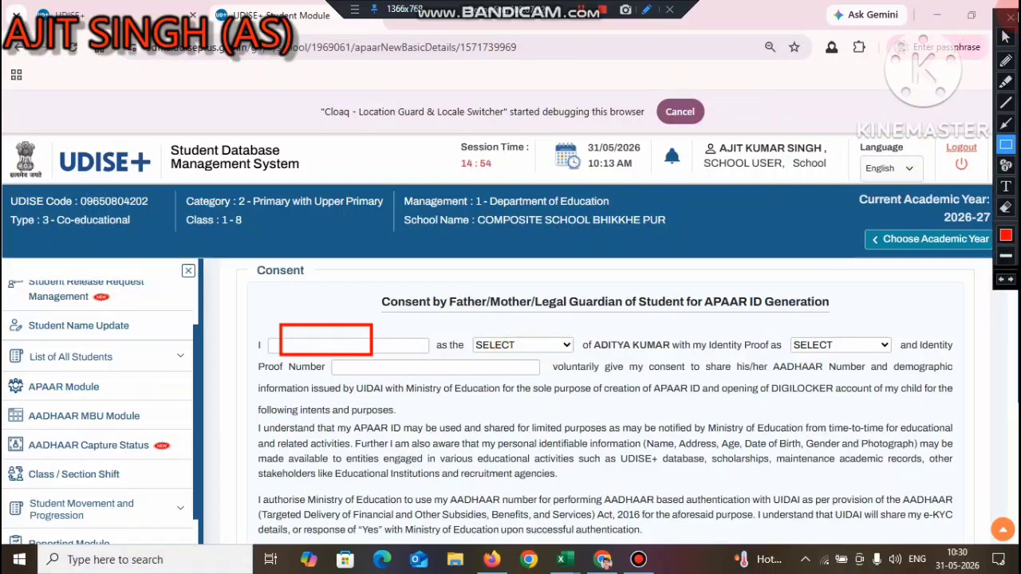
{"action": "left_click", "coordinate": [1006, 16]}
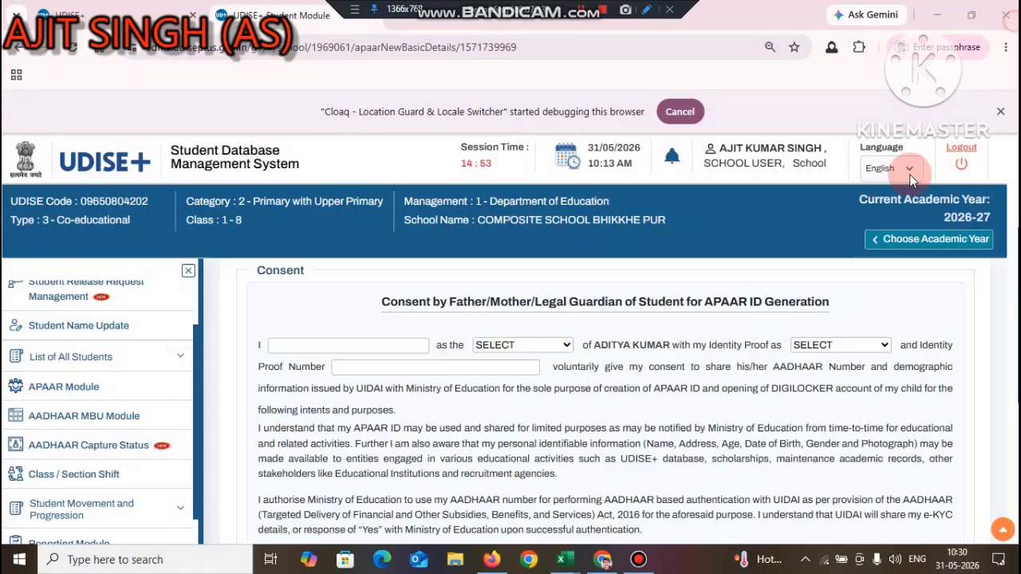
Step: Set the consenting guardian's relation to the student to FATHER
{"action": "left_click", "coordinate": [565, 346]}
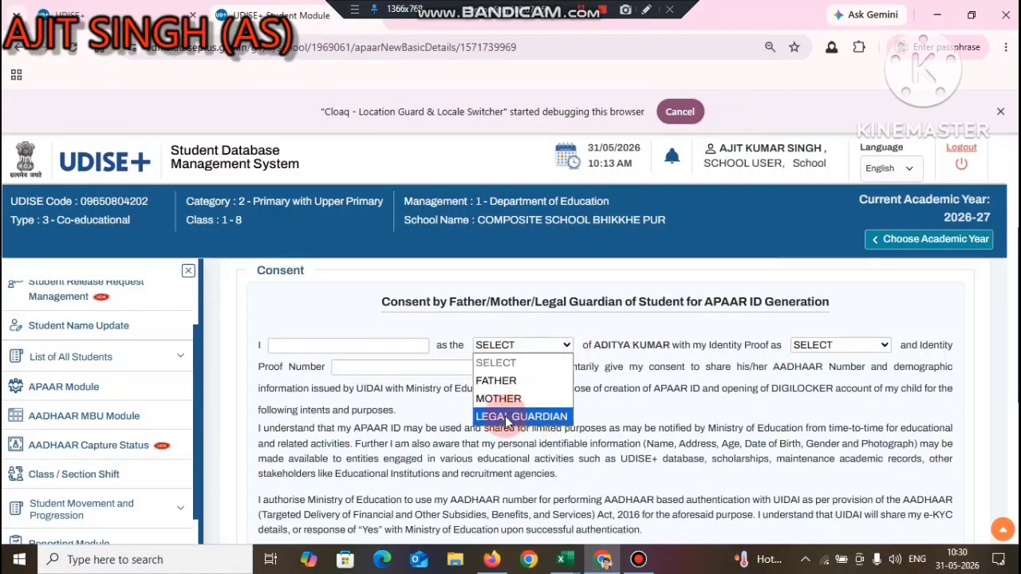
{"action": "left_click", "coordinate": [325, 345]}
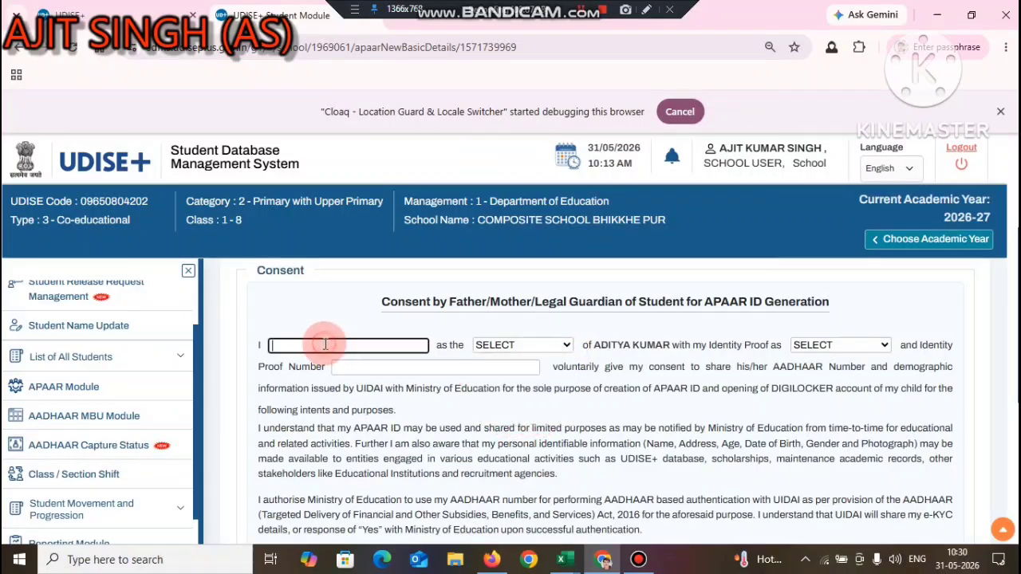
{"action": "left_click", "coordinate": [493, 345]}
{"action": "left_click", "coordinate": [494, 378]}
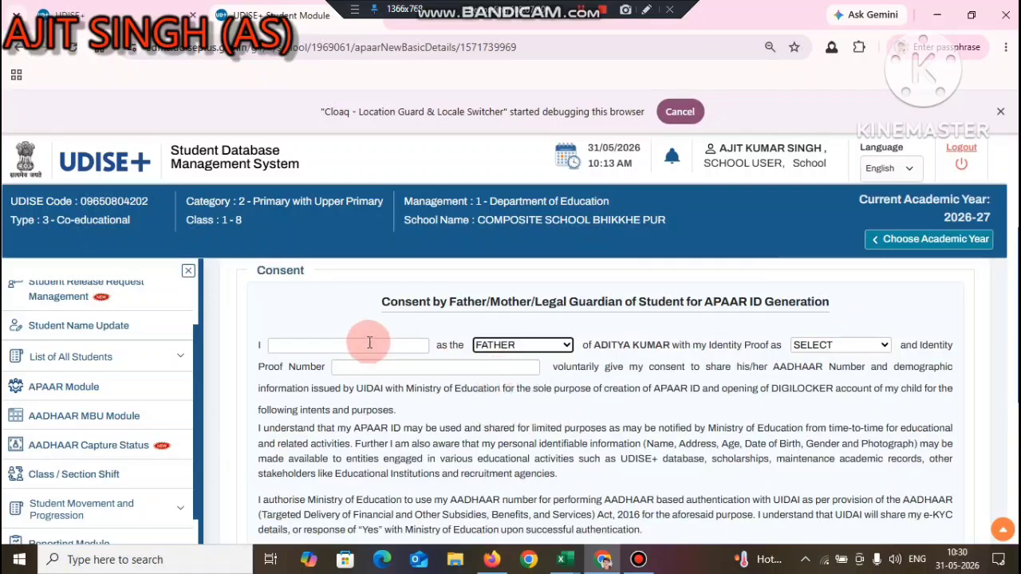
Step: Set the consenting guardian's relation to MOTHER and review the identity proof types and the proof number field
{"action": "left_click", "coordinate": [345, 340]}
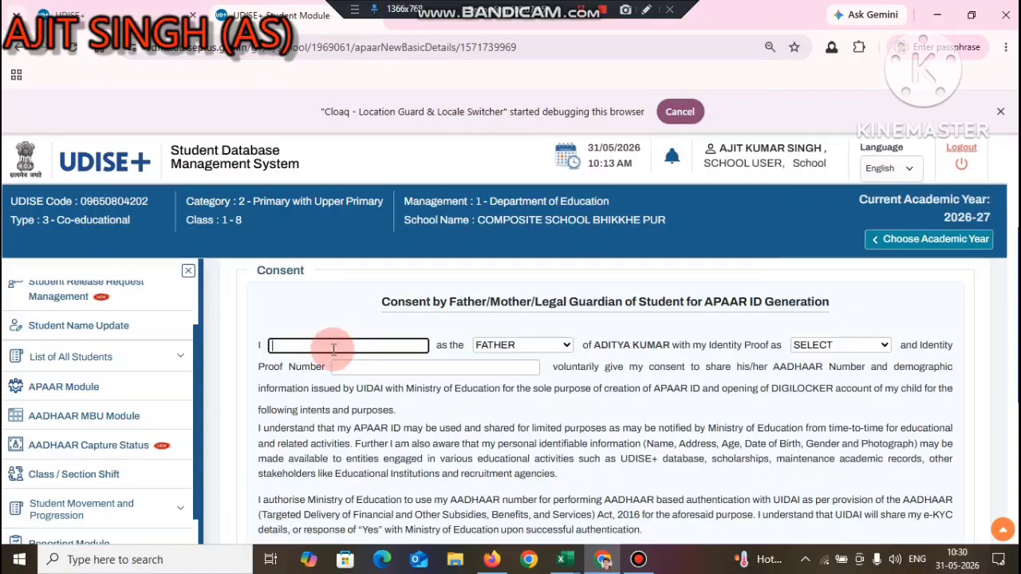
{"action": "left_click", "coordinate": [488, 347]}
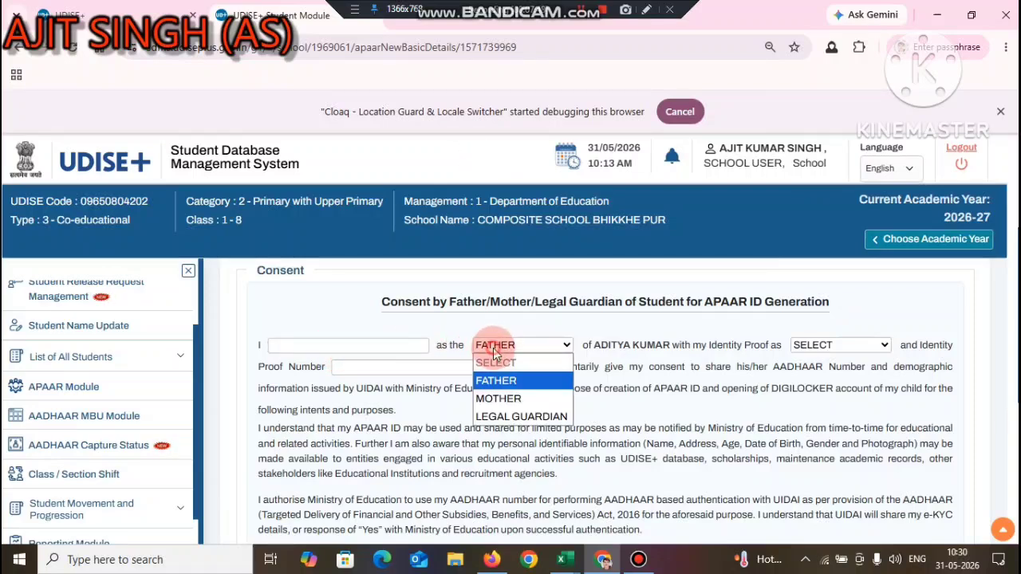
{"action": "left_click", "coordinate": [513, 400]}
{"action": "left_click", "coordinate": [805, 346]}
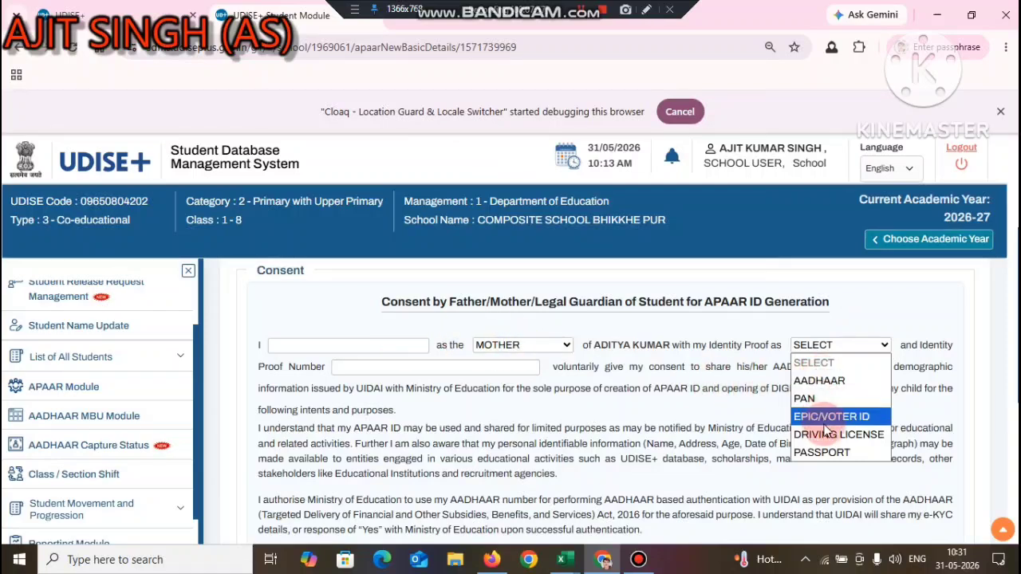
{"action": "left_click", "coordinate": [391, 368]}
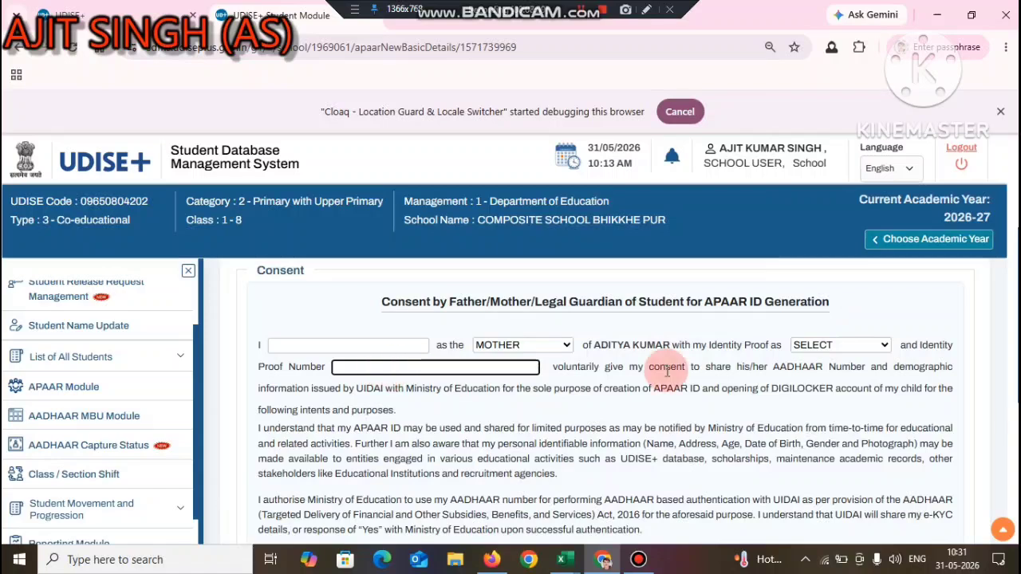
Step: Set the consenting guardian's identity proof type to AADHAAR and place the cursor in the identity proof number field
{"action": "left_click", "coordinate": [804, 348]}
{"action": "left_click", "coordinate": [817, 381]}
{"action": "left_click", "coordinate": [468, 367]}
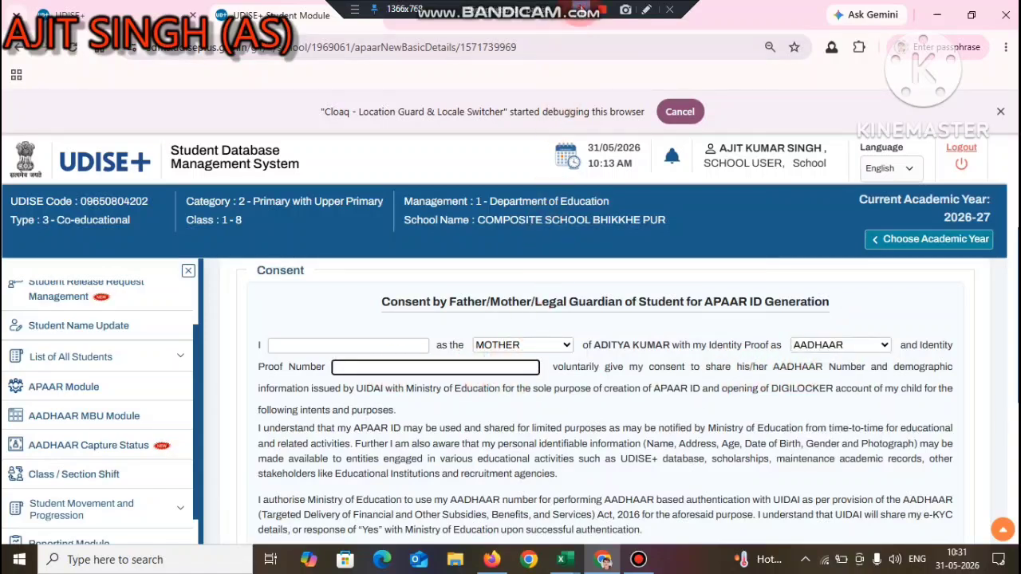
{"action": "left_click", "coordinate": [581, 9]}
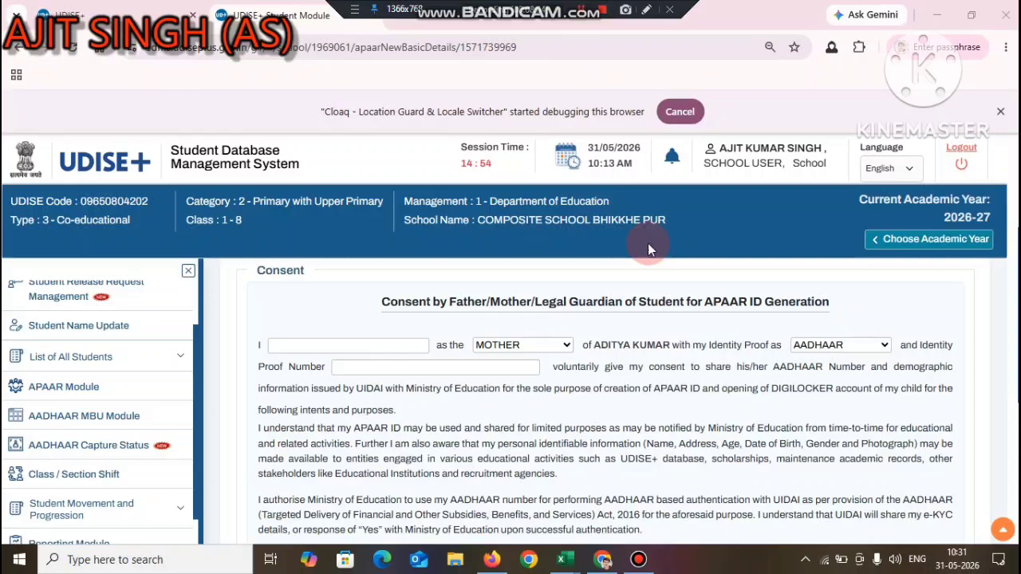
{"action": "left_click", "coordinate": [426, 369]}
Step: Review the place and date of physical consent and the head of school's declaration, and return to the student's basic information
{"action": "scroll", "coordinate": [691, 348], "scroll_direction": "down", "scroll_amount": 3}
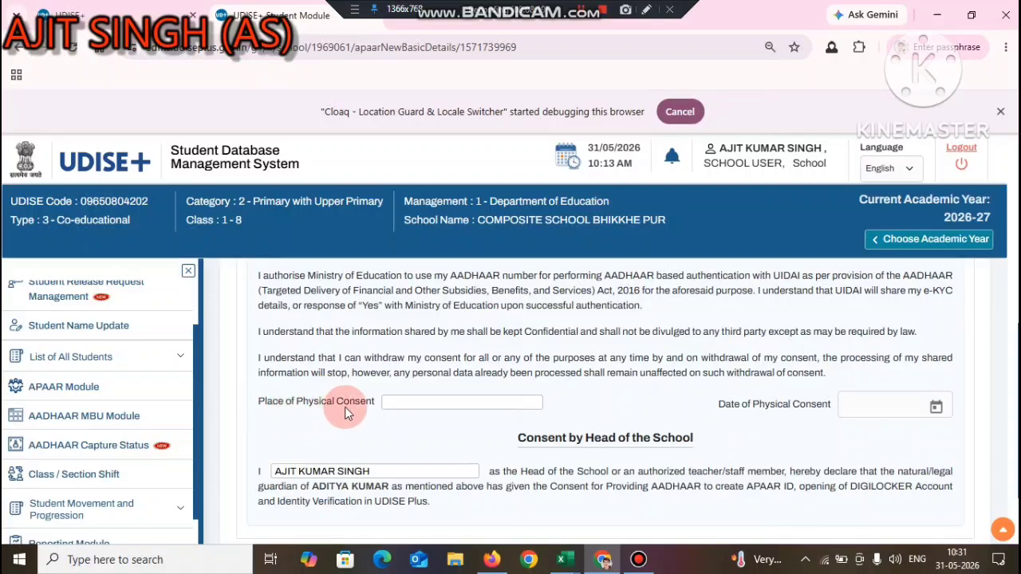
{"action": "left_click", "coordinate": [423, 402]}
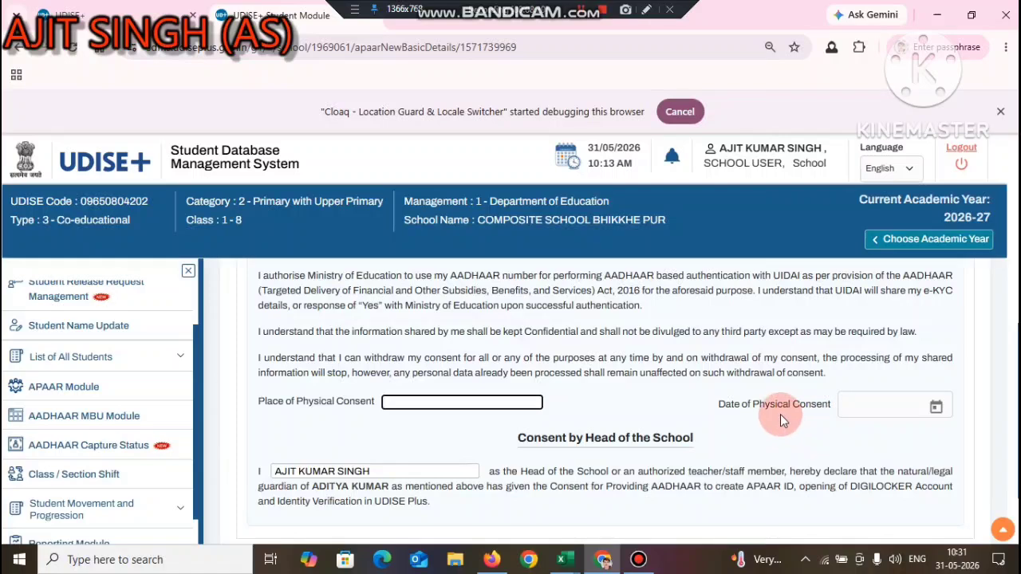
{"action": "scroll", "coordinate": [612, 403], "scroll_direction": "down", "scroll_amount": 2}
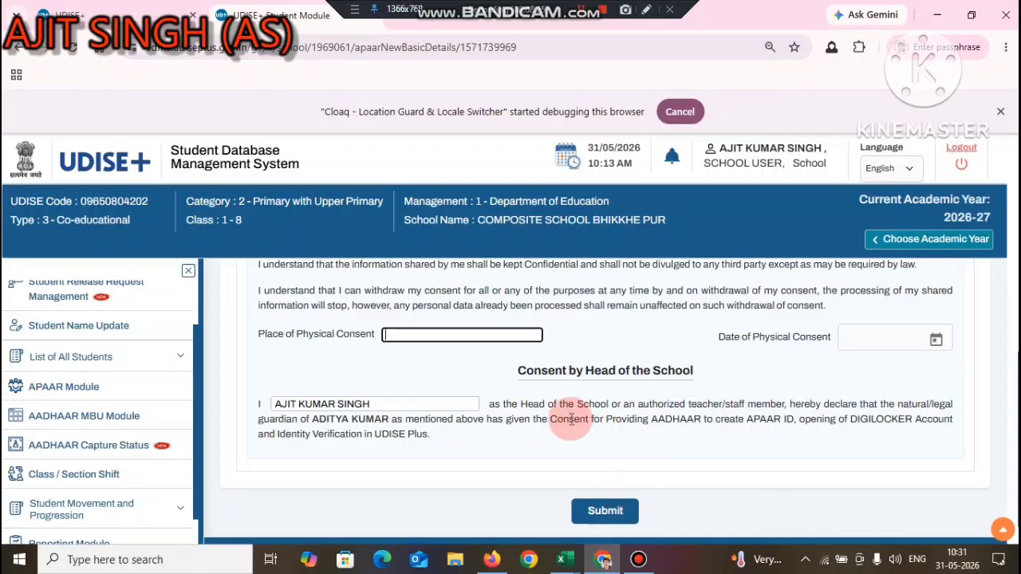
{"action": "scroll", "coordinate": [571, 420], "scroll_direction": "up", "scroll_amount": 10}
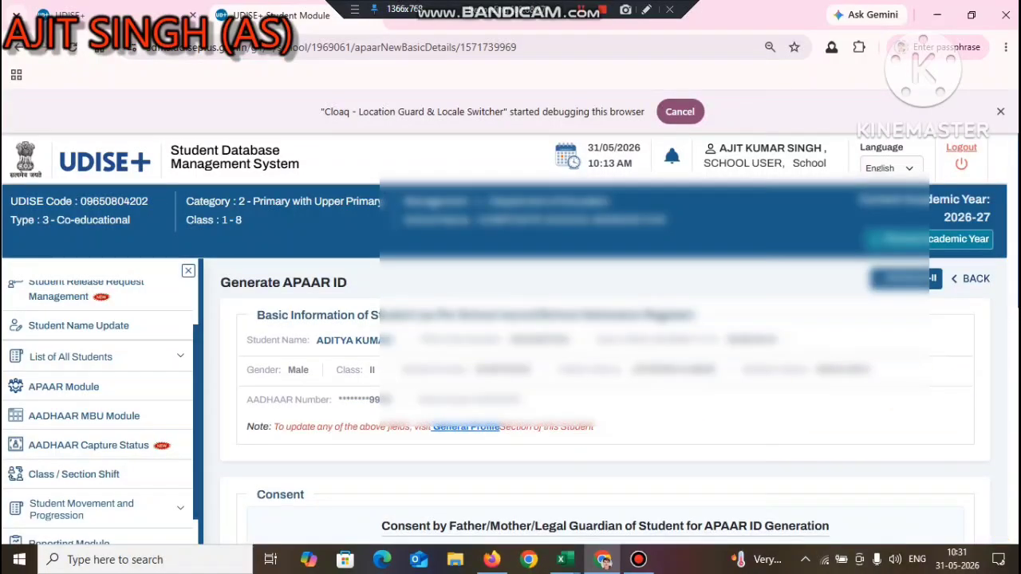